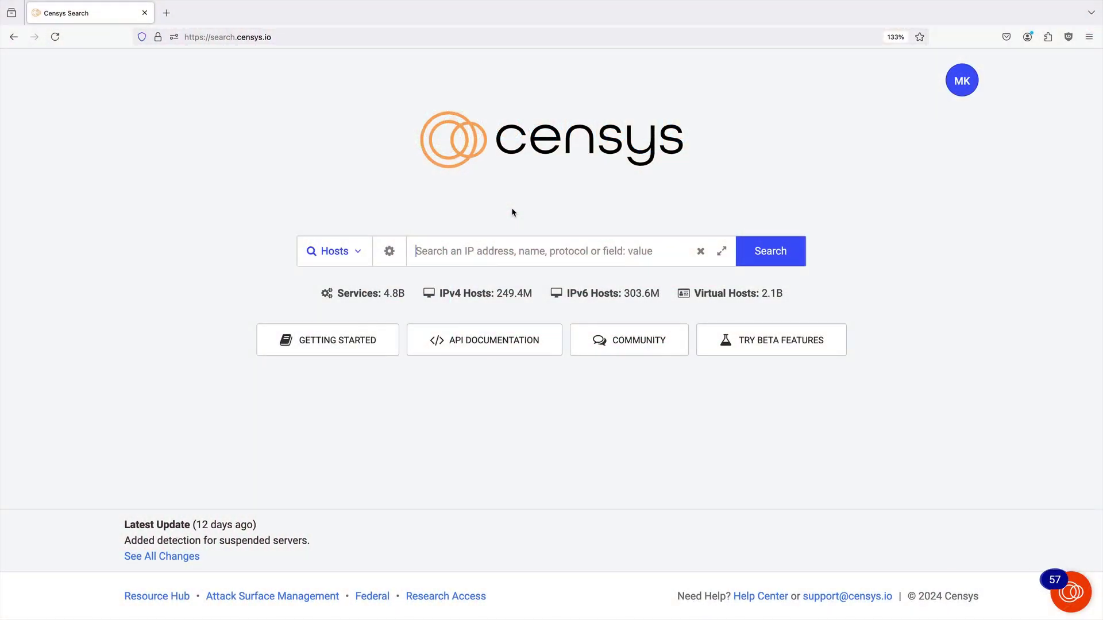
- Look up host 8.8.8.8 in the Hosts search box
{"action": "type", "text": "8.8.8.8"}
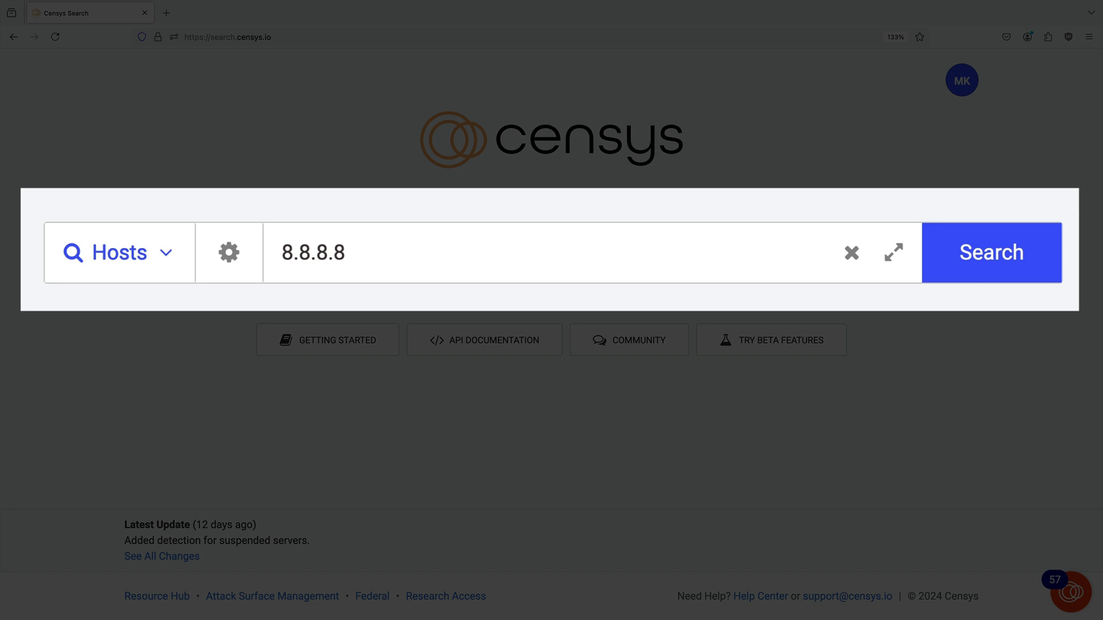
{"action": "key", "text": "Return"}
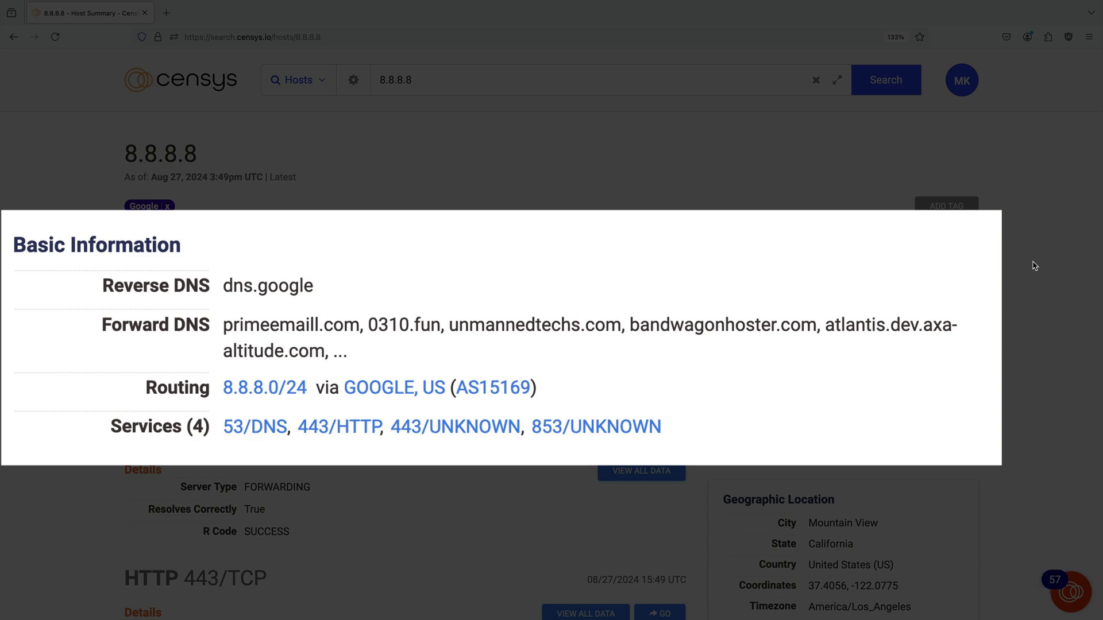
- Expand and collapse 8.8.8.8's HTTP response body, then scroll to its dns.google TLS certificate
{"action": "scroll", "coordinate": [1032, 260], "scroll_direction": "down", "scroll_amount": 3}
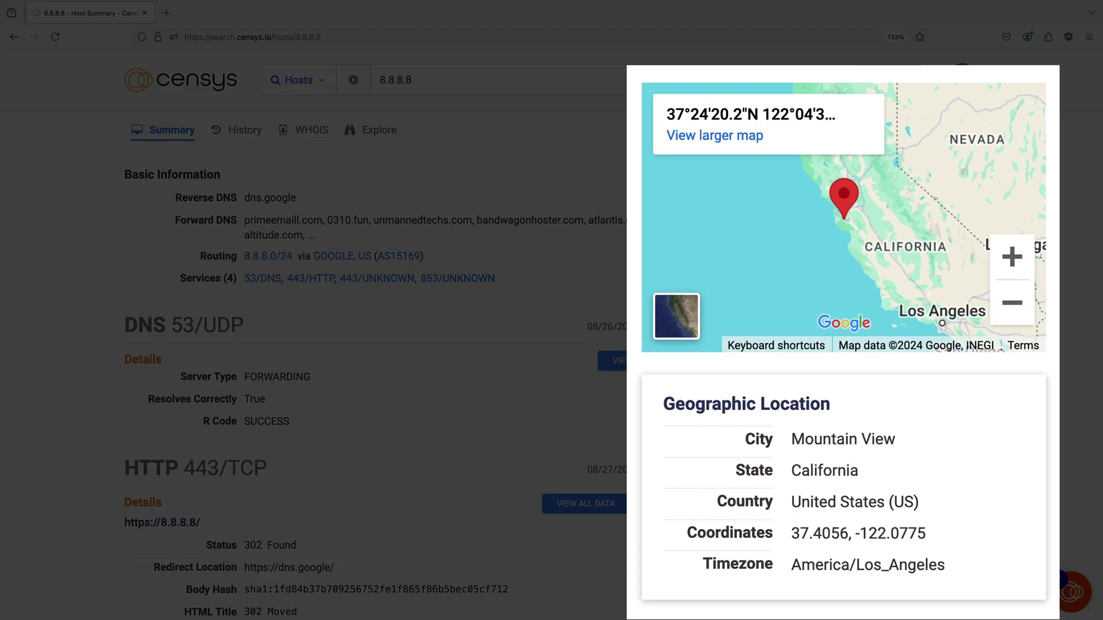
{"action": "scroll", "coordinate": [53, 445], "scroll_direction": "down", "scroll_amount": 5}
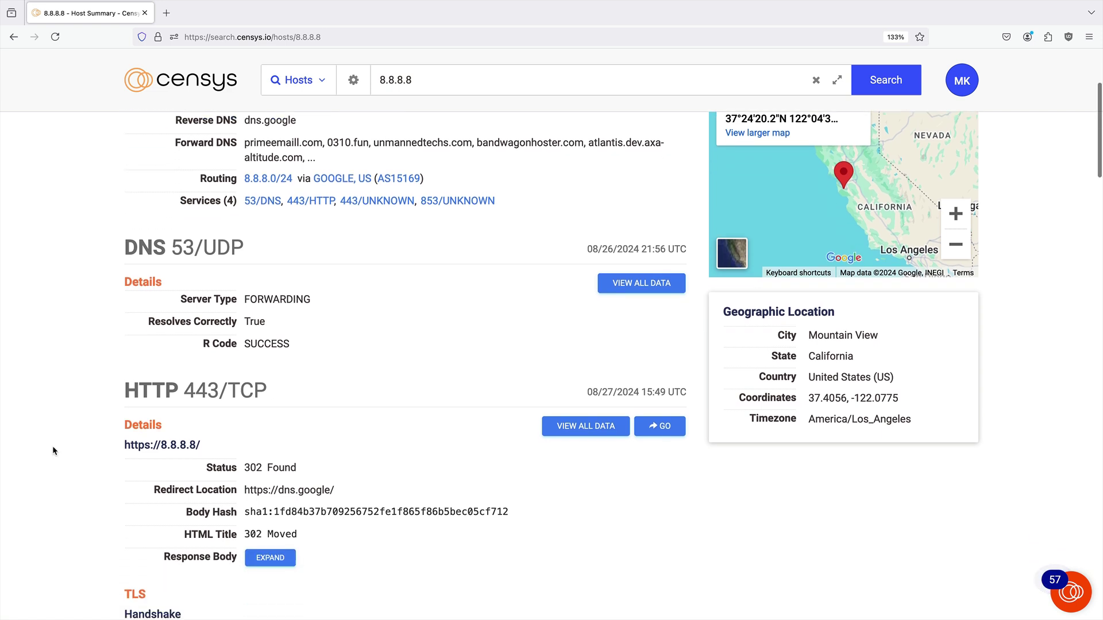
{"action": "scroll", "coordinate": [53, 447], "scroll_direction": "down", "scroll_amount": 2}
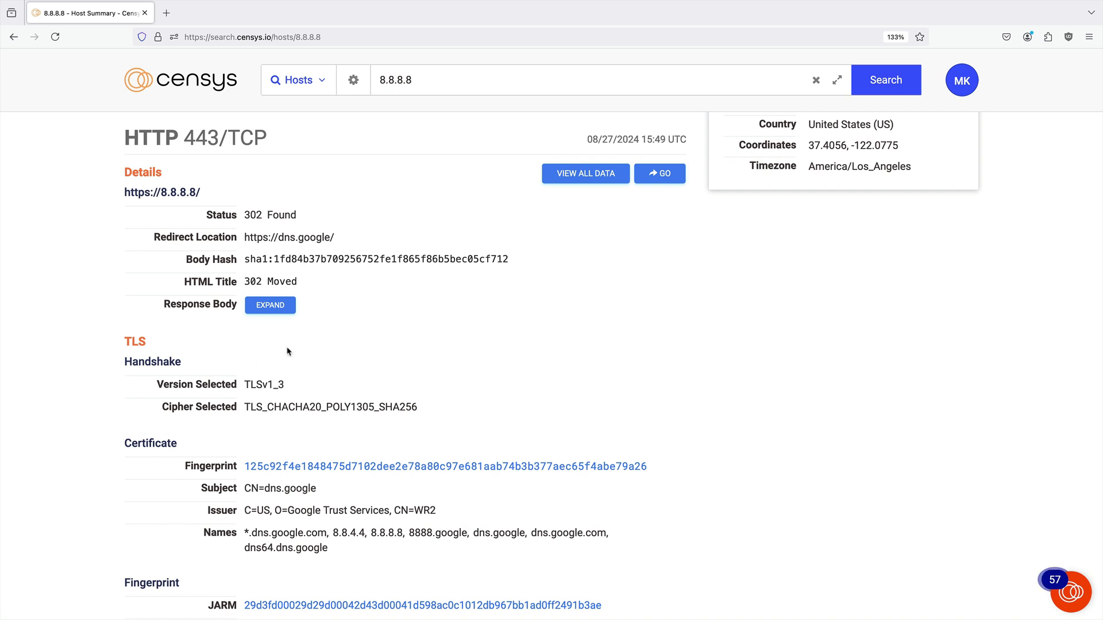
{"action": "left_click", "coordinate": [270, 305]}
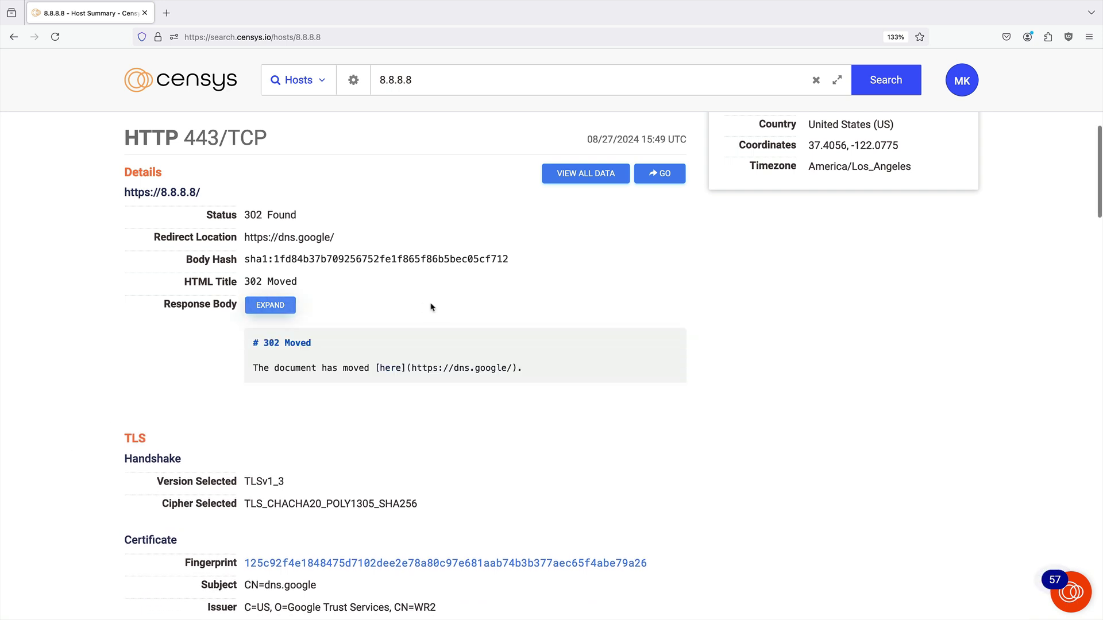
{"action": "left_click", "coordinate": [270, 302]}
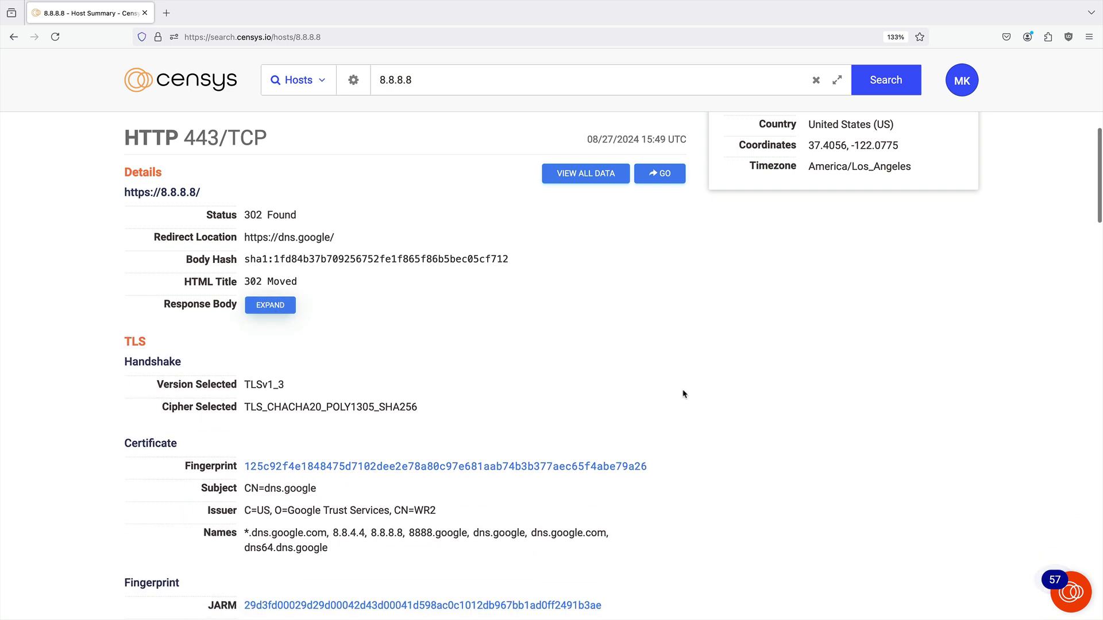
{"action": "scroll", "coordinate": [758, 431], "scroll_direction": "down", "scroll_amount": 4}
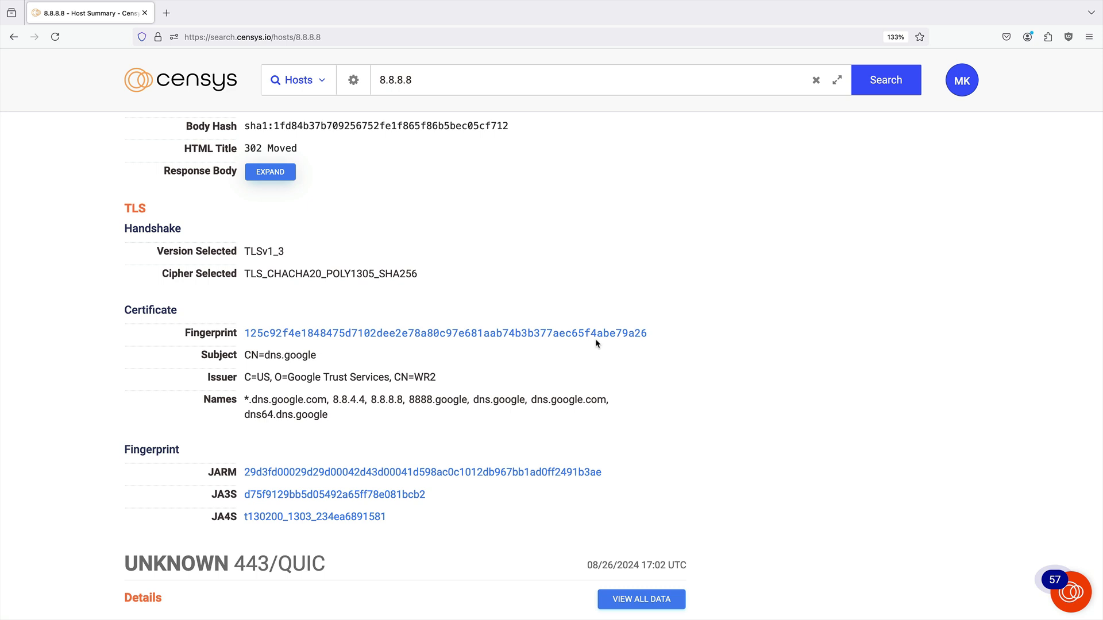
{"action": "left_click", "coordinate": [595, 334]}
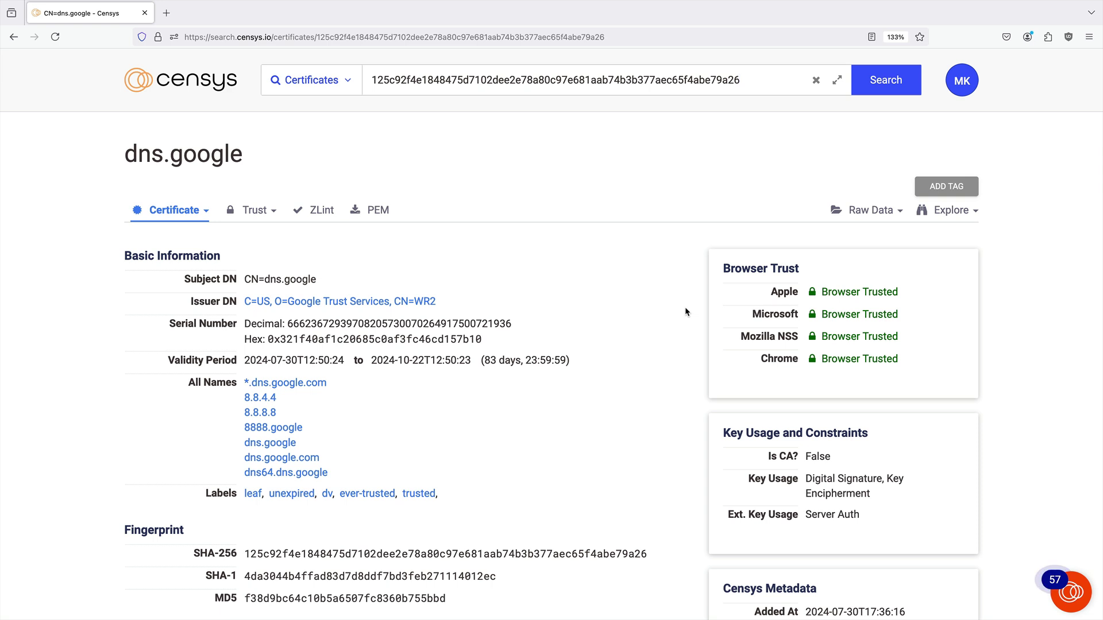
{"action": "left_click", "coordinate": [14, 36]}
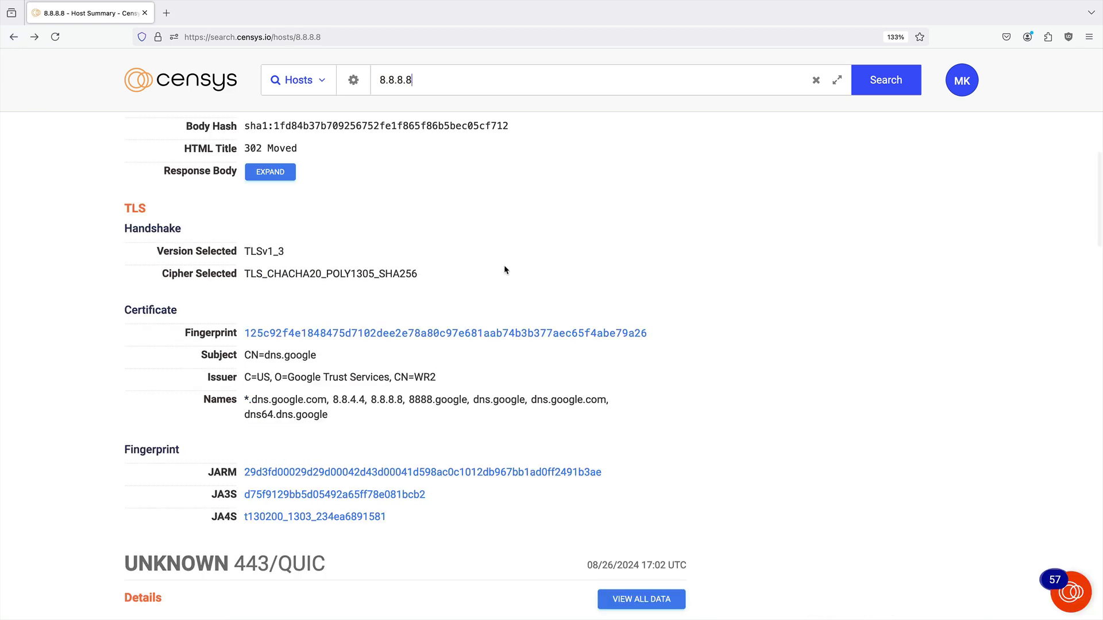
{"action": "scroll", "coordinate": [505, 270], "scroll_direction": "up", "scroll_amount": 4}
{"action": "left_click", "coordinate": [573, 272]}
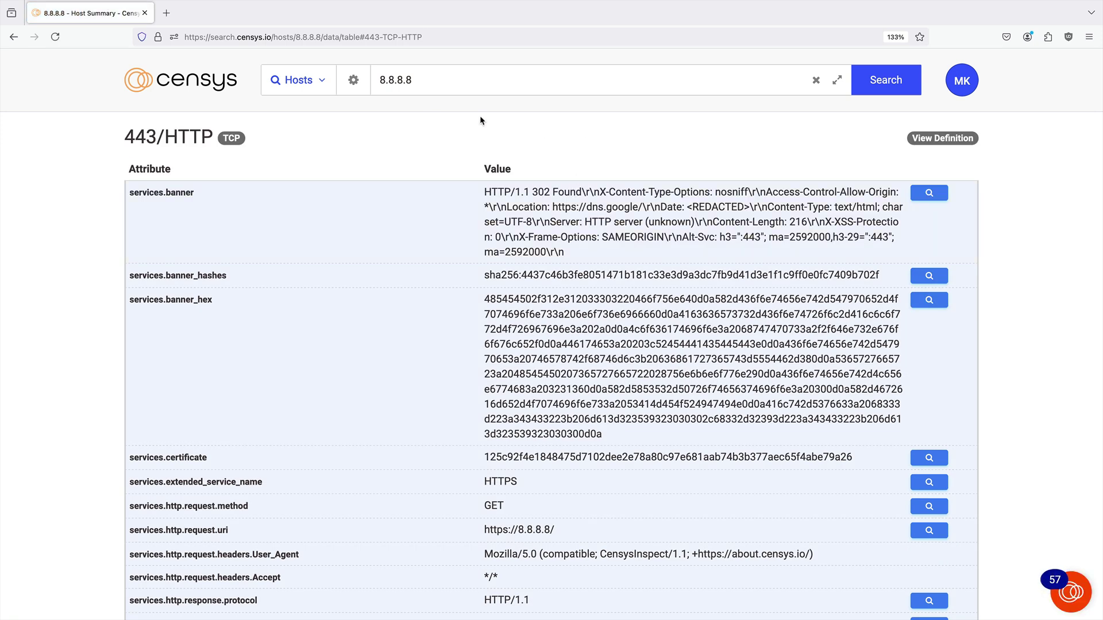
{"action": "left_click", "coordinate": [13, 37]}
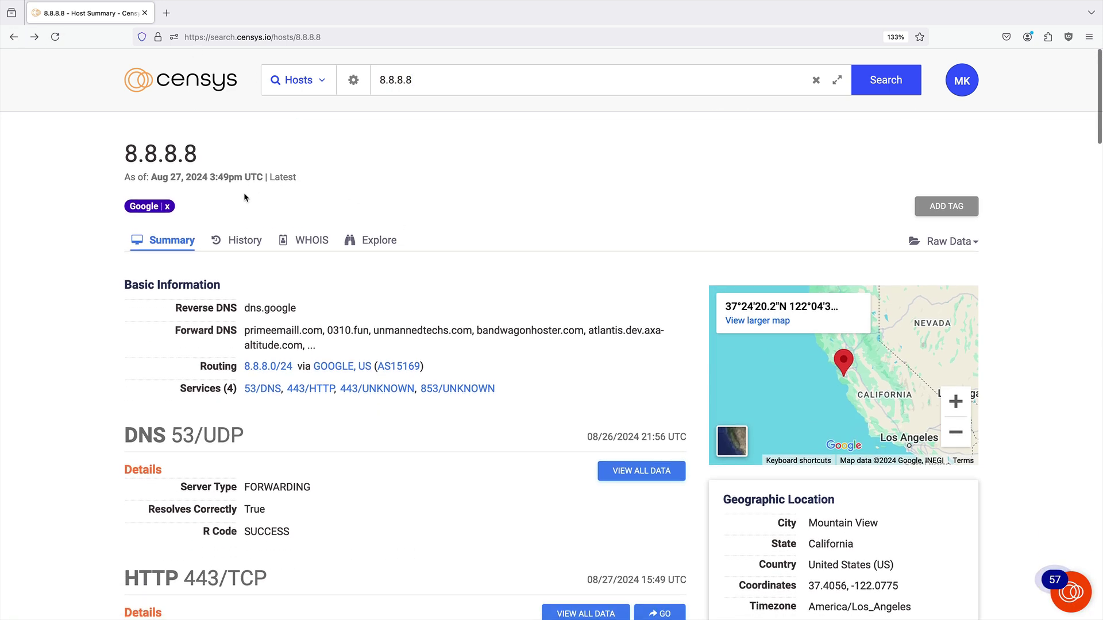
- Compare the 02:36 PM and 02:31 PM history events, then view WHOIS showing ASN 15169
{"action": "left_click", "coordinate": [230, 243]}
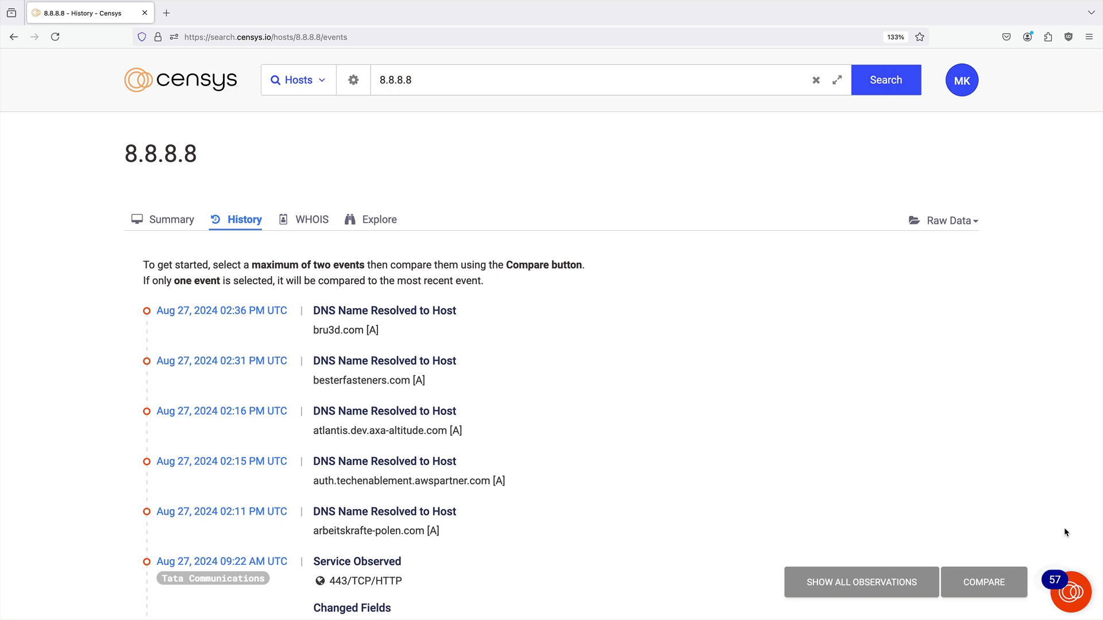
{"action": "left_click", "coordinate": [925, 584]}
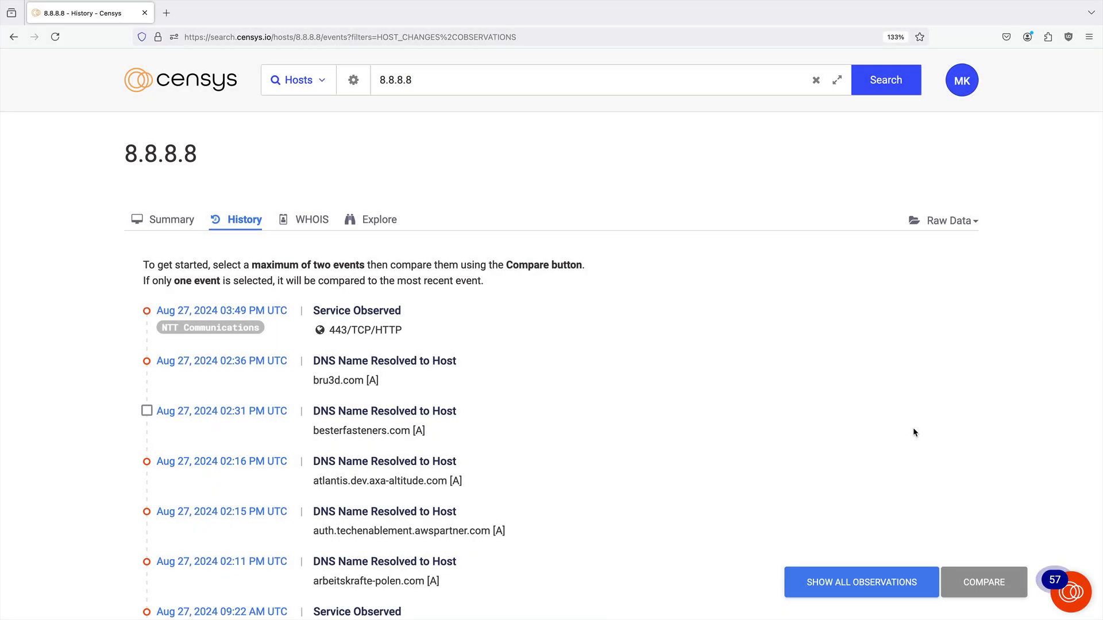
{"action": "left_click", "coordinate": [899, 582]}
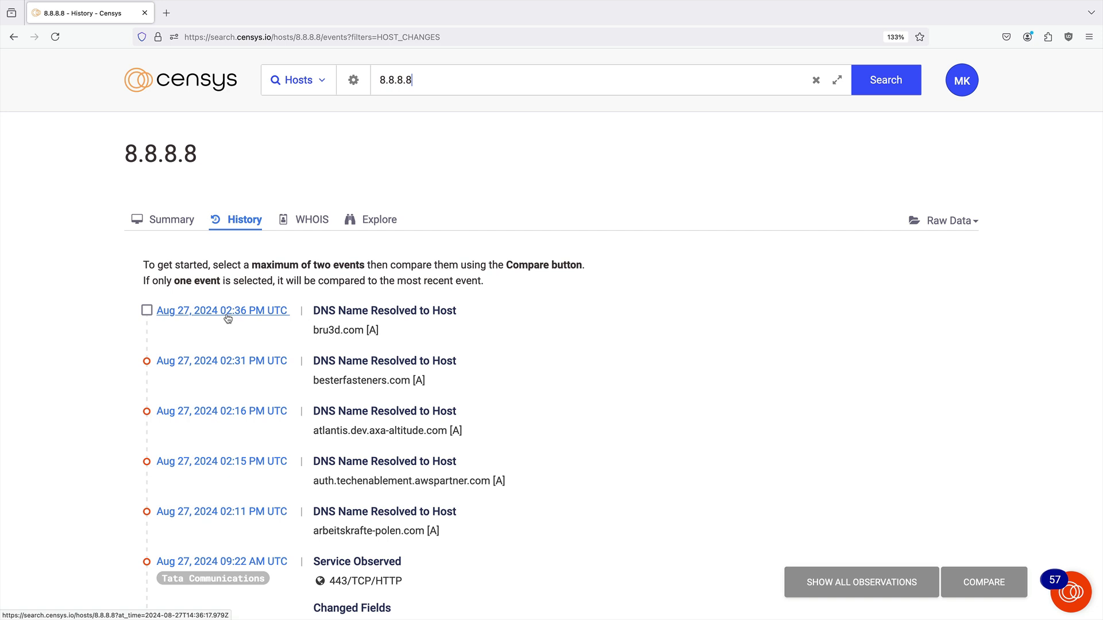
{"action": "left_click", "coordinate": [147, 311]}
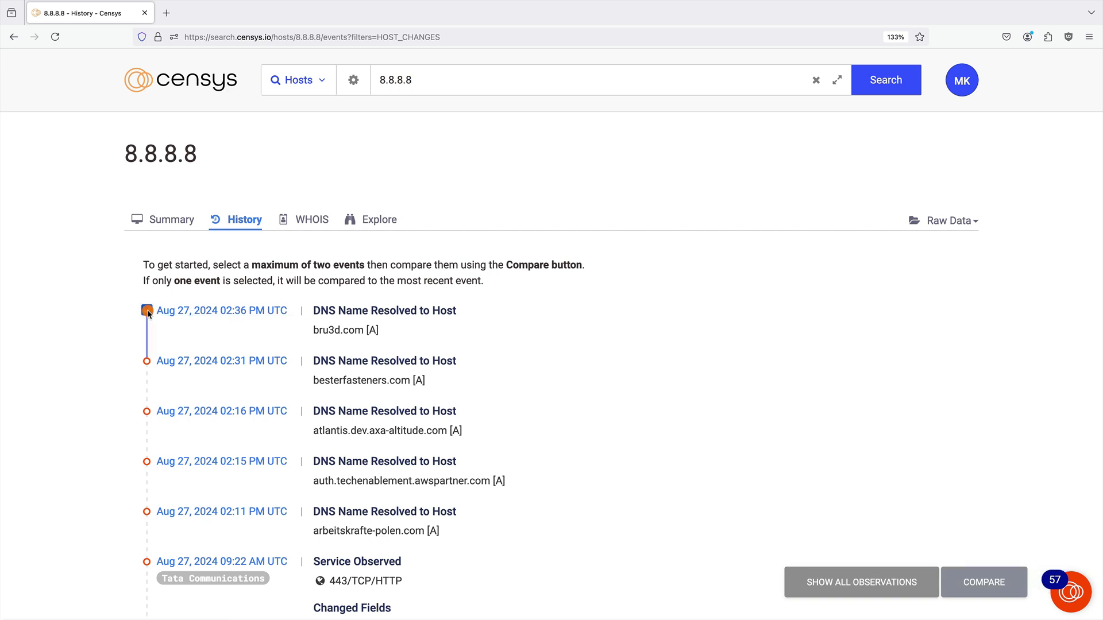
{"action": "left_click", "coordinate": [147, 361]}
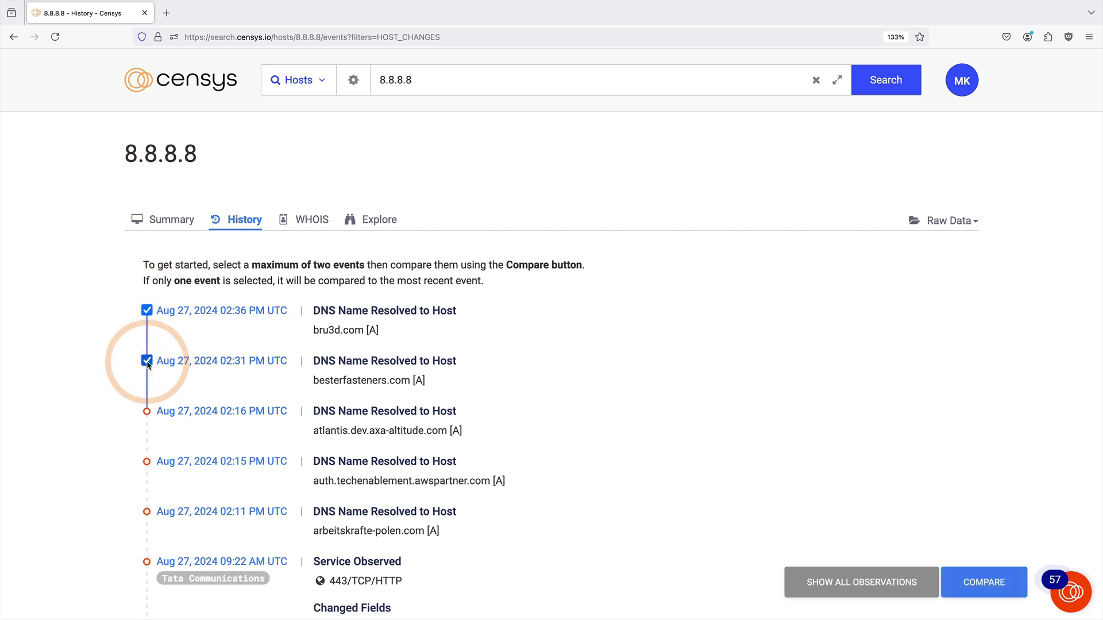
{"action": "left_click", "coordinate": [986, 582]}
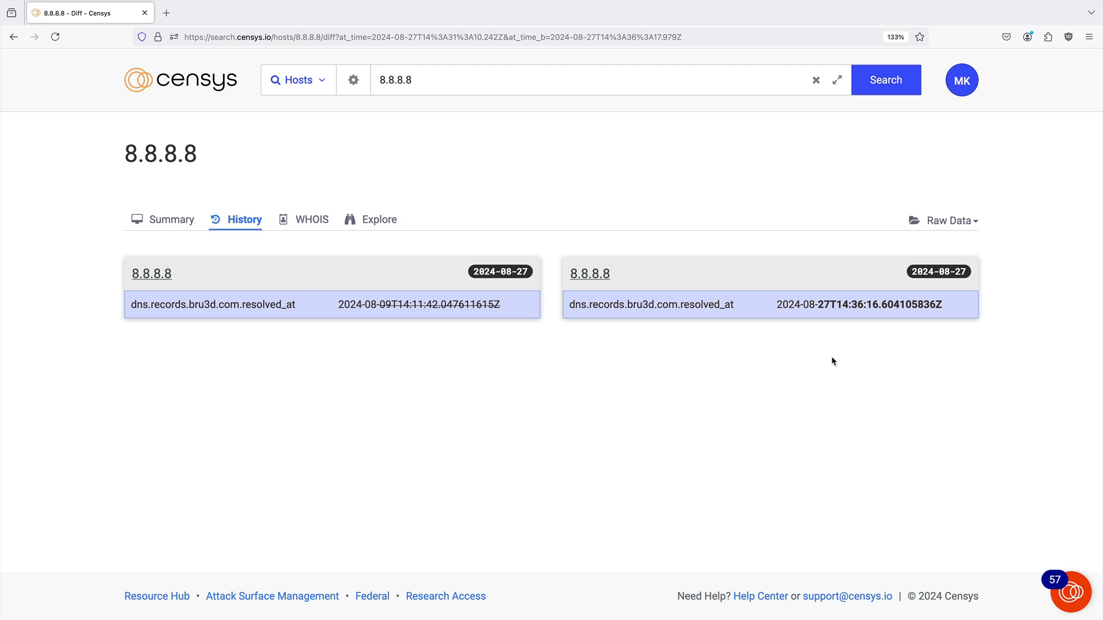
{"action": "left_click", "coordinate": [307, 227]}
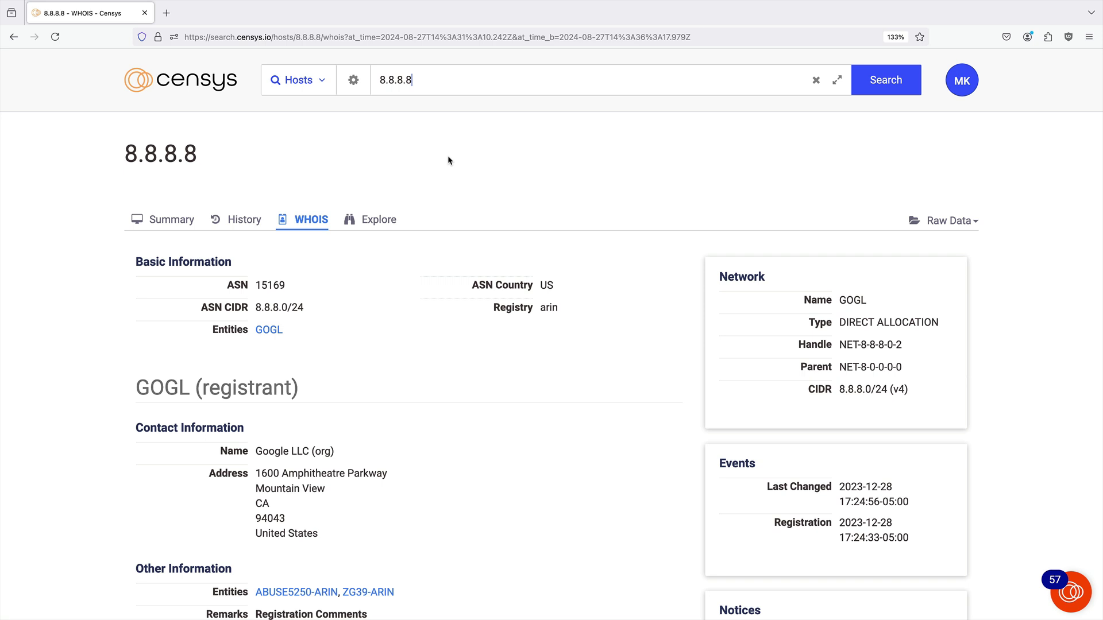
- Explore 8.8.8.8's graph, checking the certificate node's pivot options and the Raw Data formats
{"action": "left_click", "coordinate": [371, 219]}
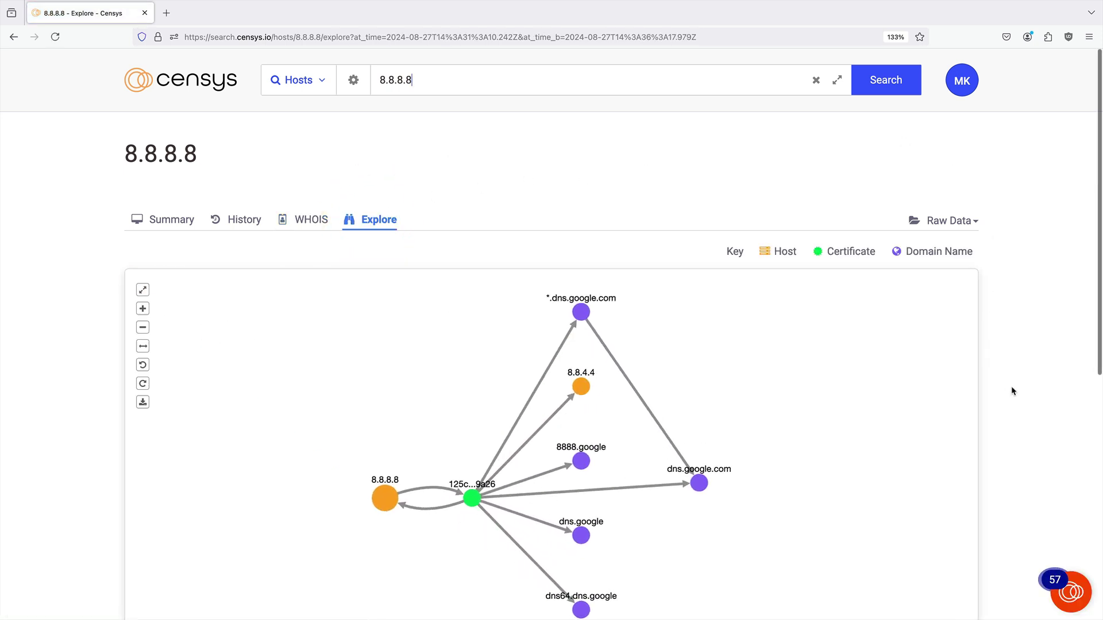
{"action": "scroll", "coordinate": [1013, 389], "scroll_direction": "down", "scroll_amount": 1}
{"action": "scroll", "coordinate": [1012, 391], "scroll_direction": "down", "scroll_amount": 1}
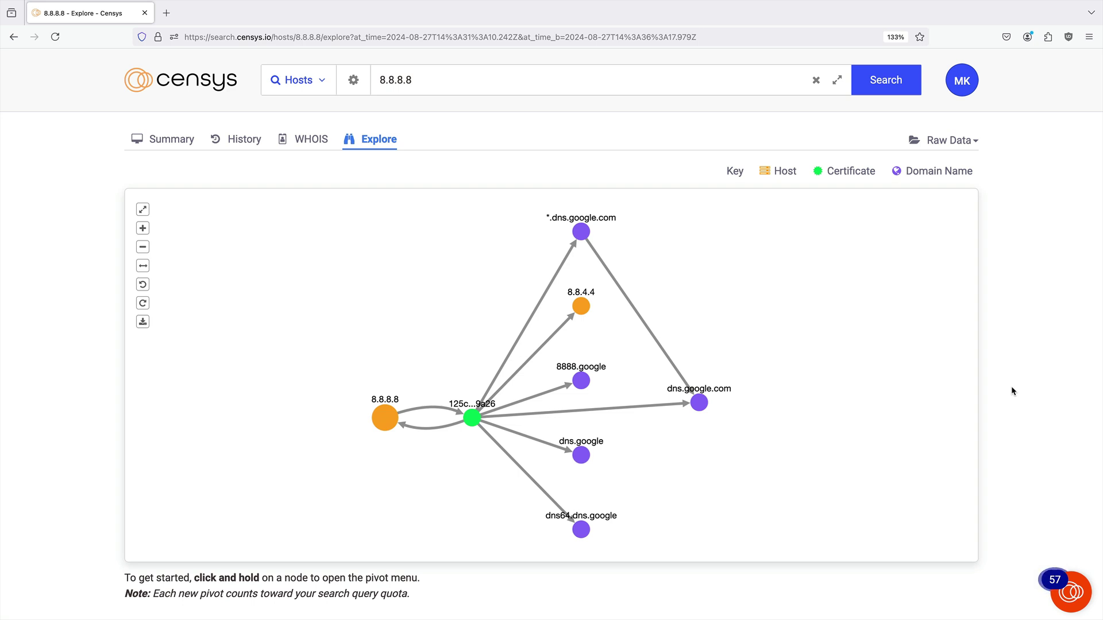
{"action": "left_click", "coordinate": [474, 421]}
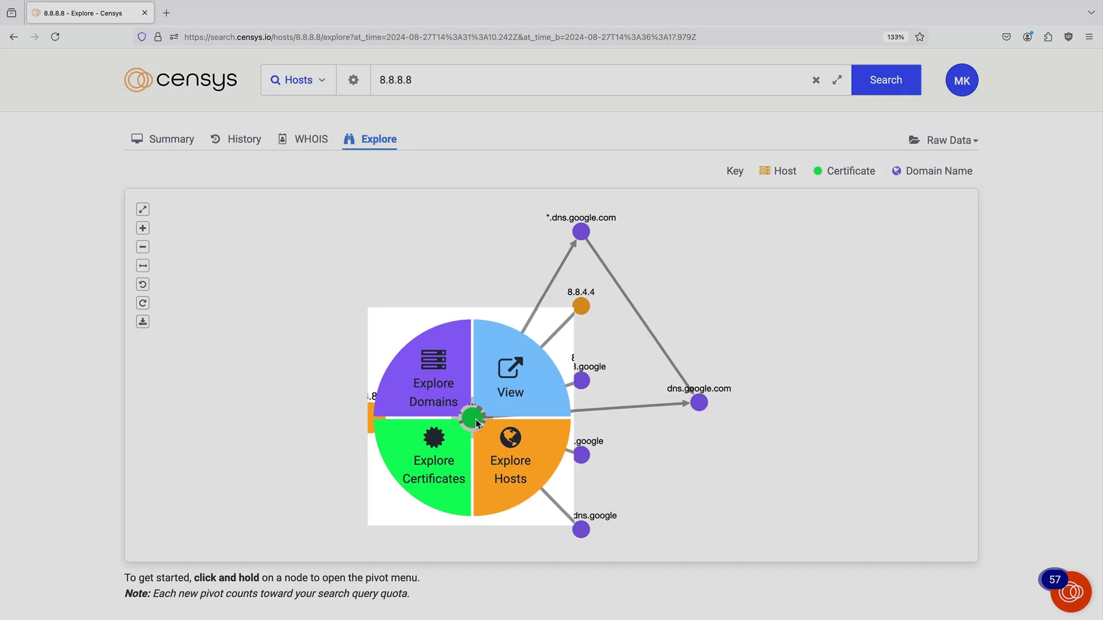
{"action": "left_click", "coordinate": [474, 421]}
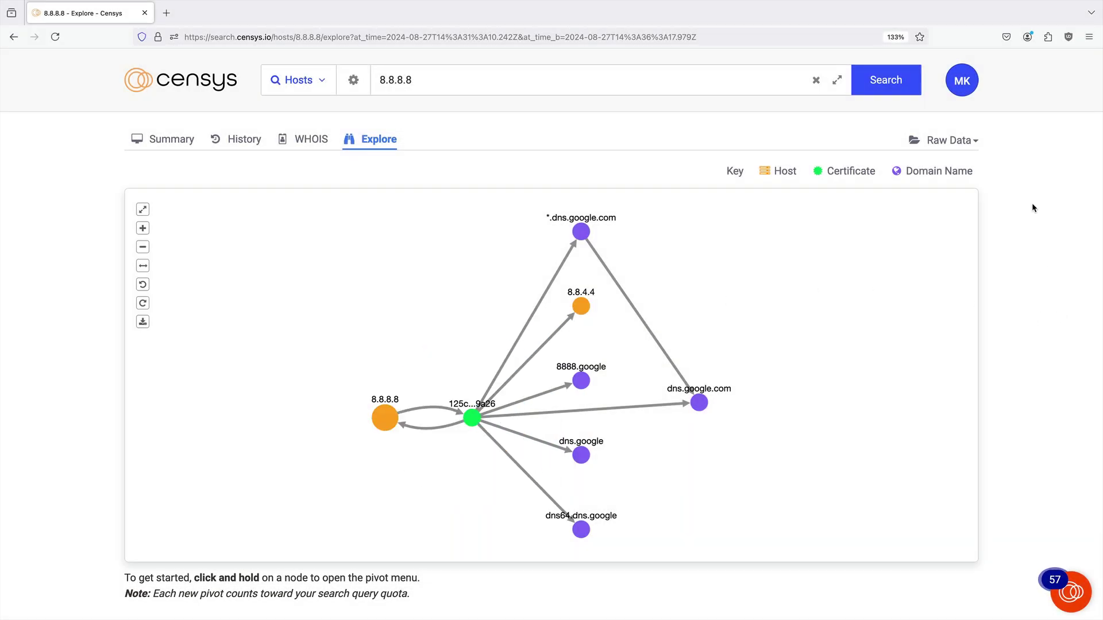
{"action": "left_click", "coordinate": [971, 143]}
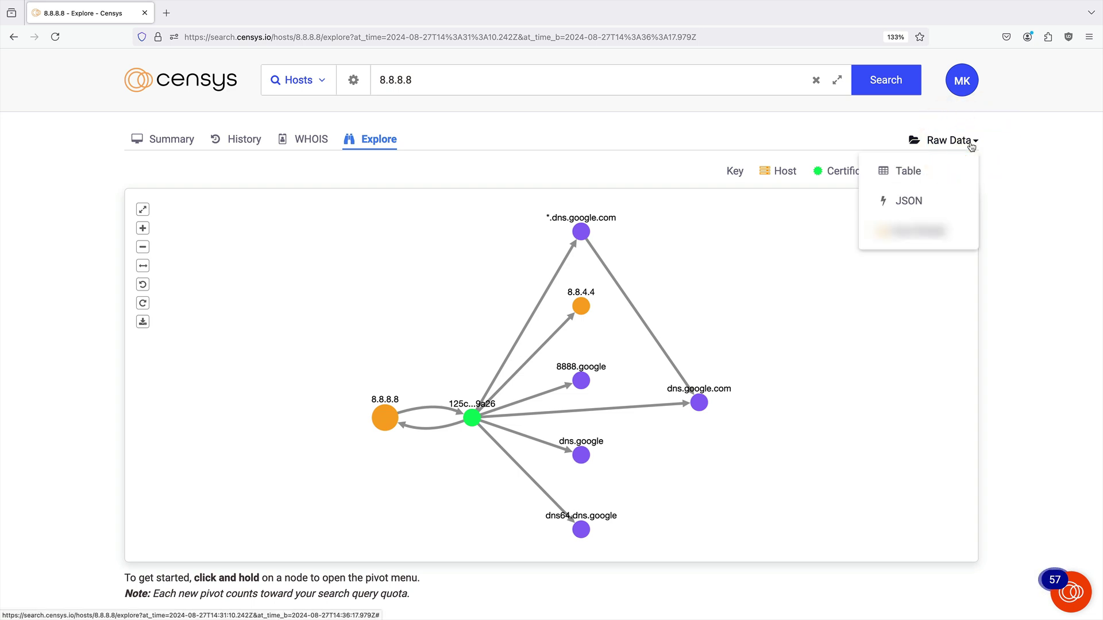
- View 8.8.8.8's raw data as a table, try the GOOGLE autonomous system search, and return
{"action": "left_click", "coordinate": [921, 172]}
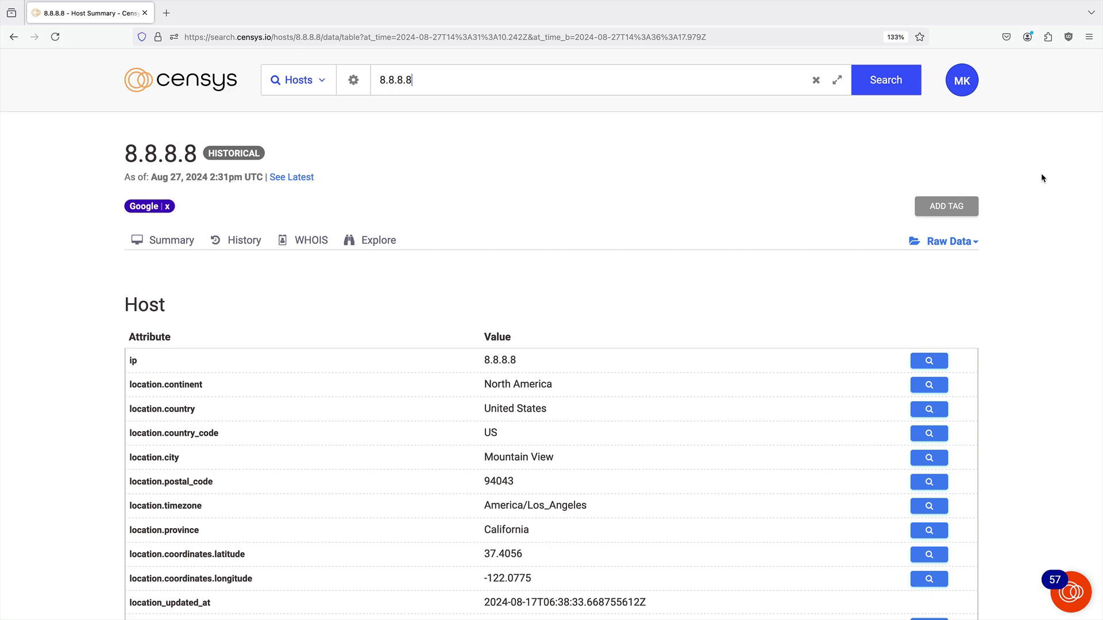
{"action": "scroll", "coordinate": [1042, 177], "scroll_direction": "down", "scroll_amount": 3}
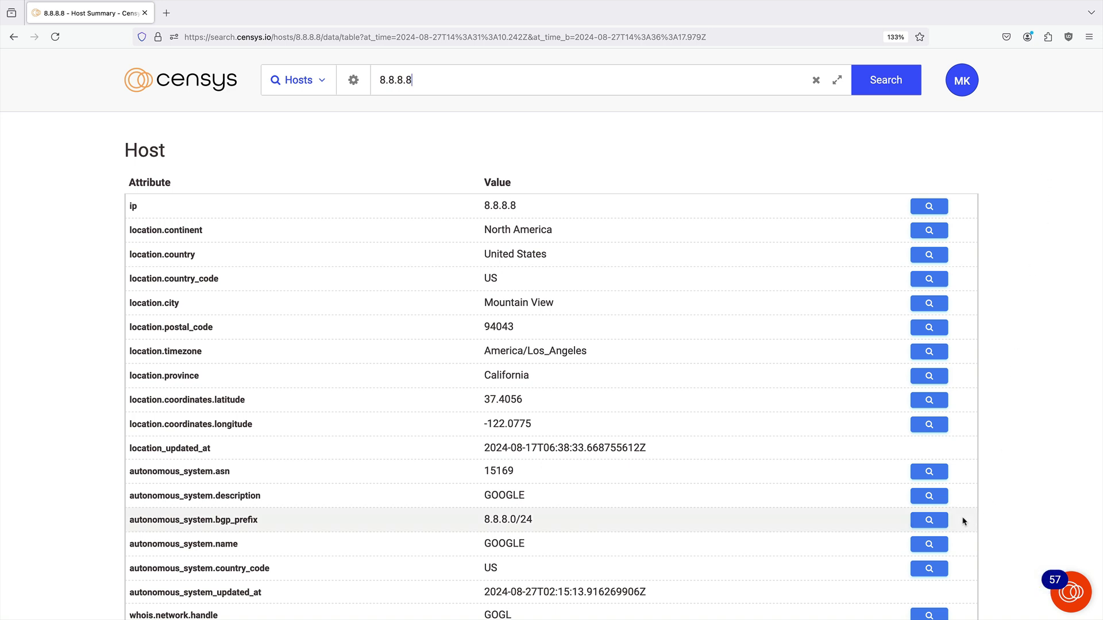
{"action": "left_click", "coordinate": [928, 544]}
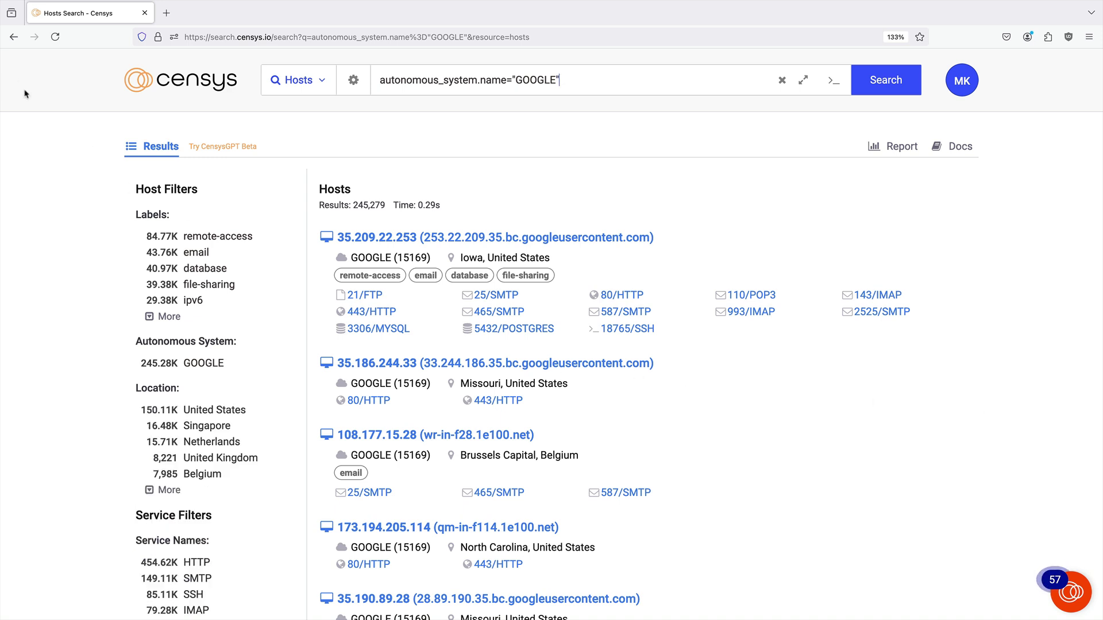
{"action": "left_click", "coordinate": [13, 37]}
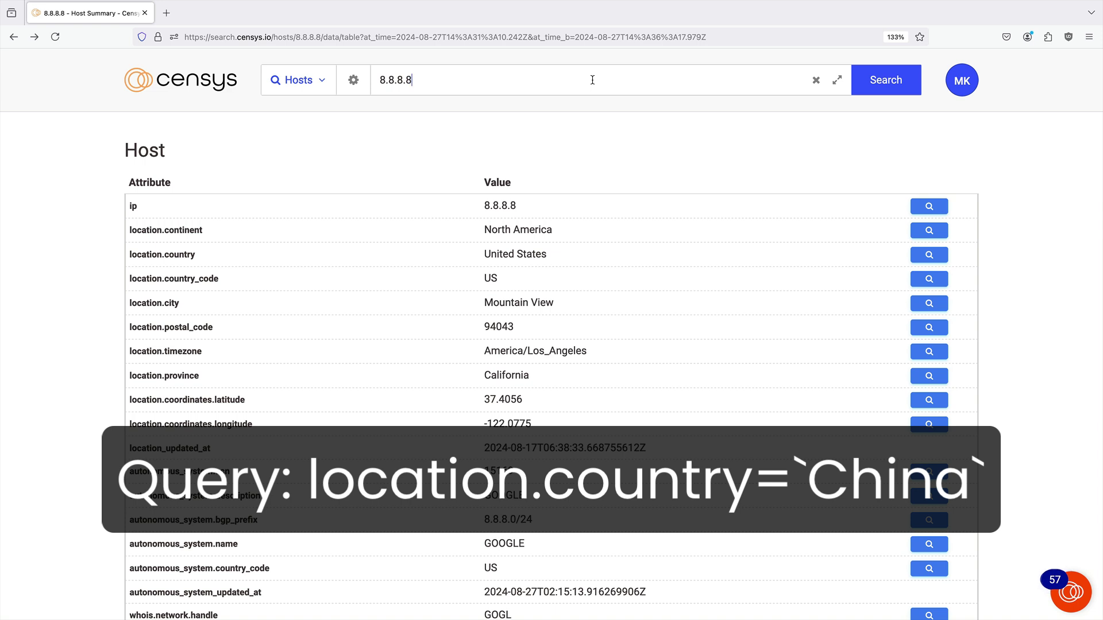
- Replace the query with location.country=`China` to list its 16,334,174 hosts
{"action": "key", "text": "super+a"}
{"action": "type", "text": "location.country=`Ch"}
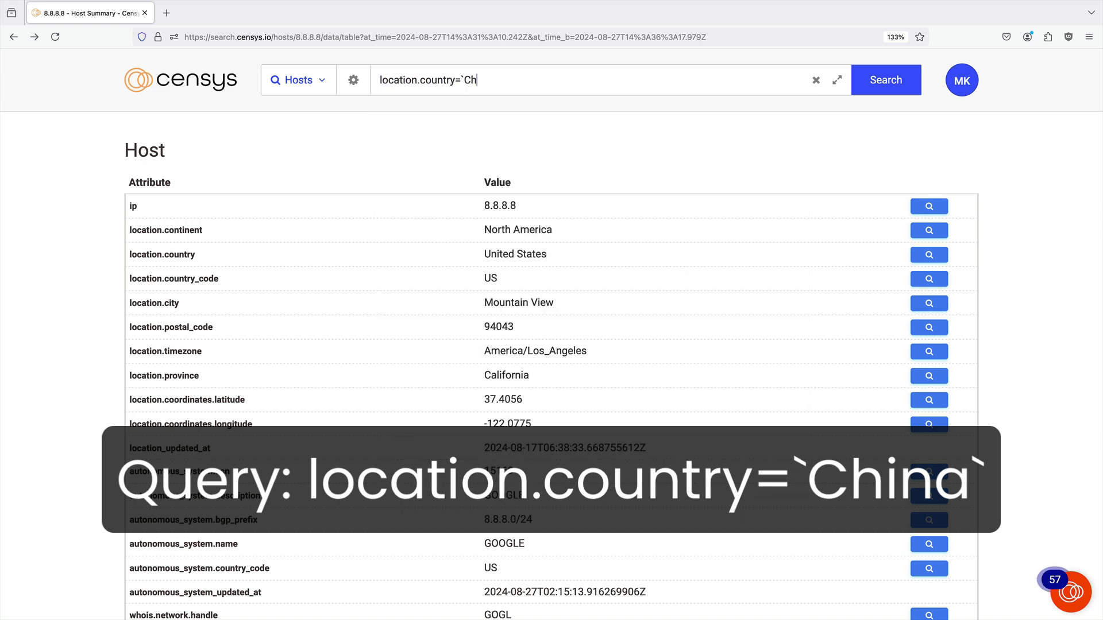
{"action": "type", "text": "ina`"}
{"action": "key", "text": "Return"}
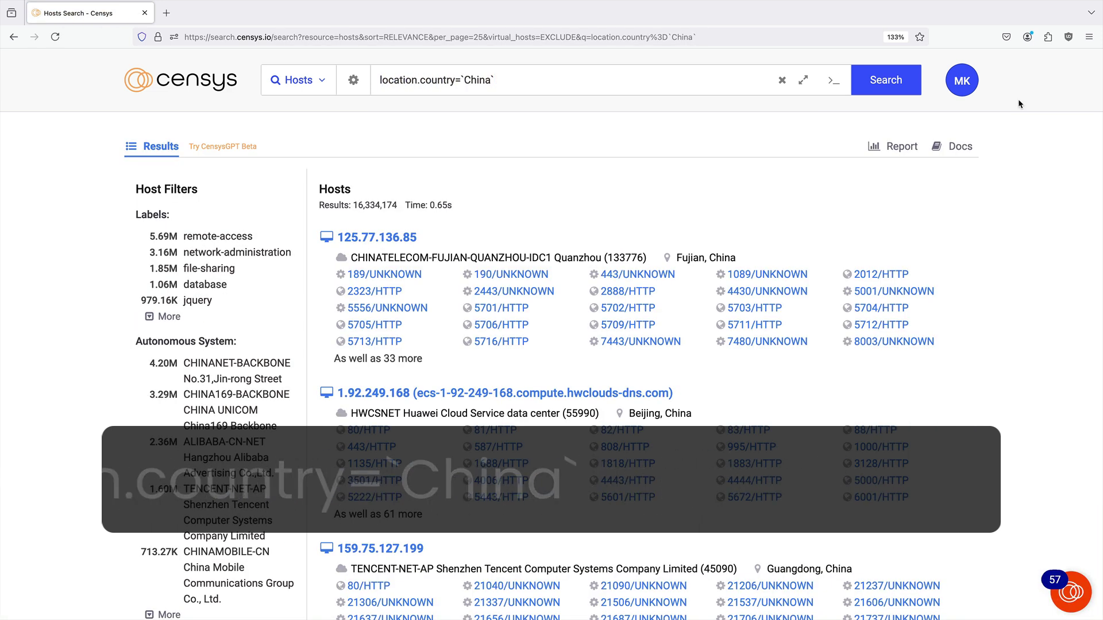
{"action": "left_click", "coordinate": [354, 82]}
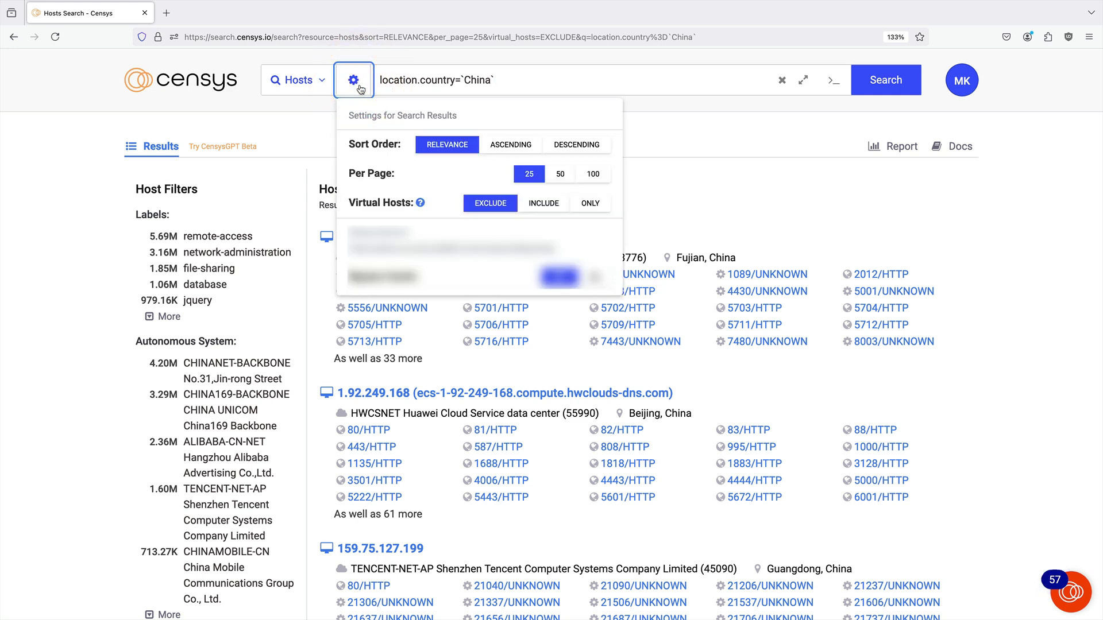
- Close the result settings, then open and close the China query's Export Query as cURL view
{"action": "left_click", "coordinate": [359, 86]}
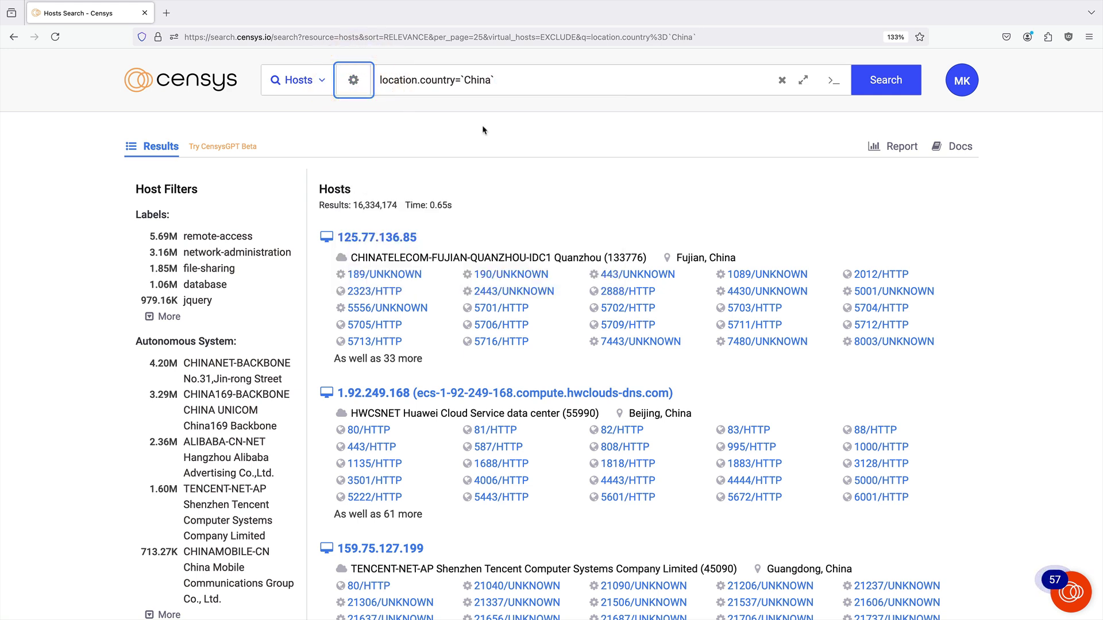
{"action": "left_click", "coordinate": [834, 81]}
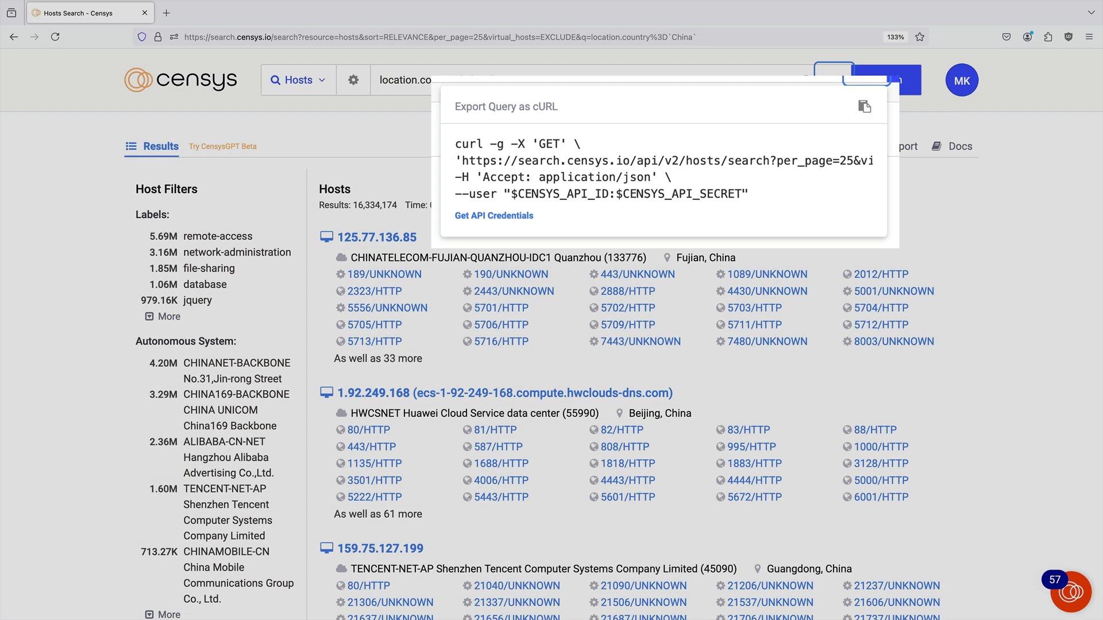
{"action": "left_click", "coordinate": [833, 86]}
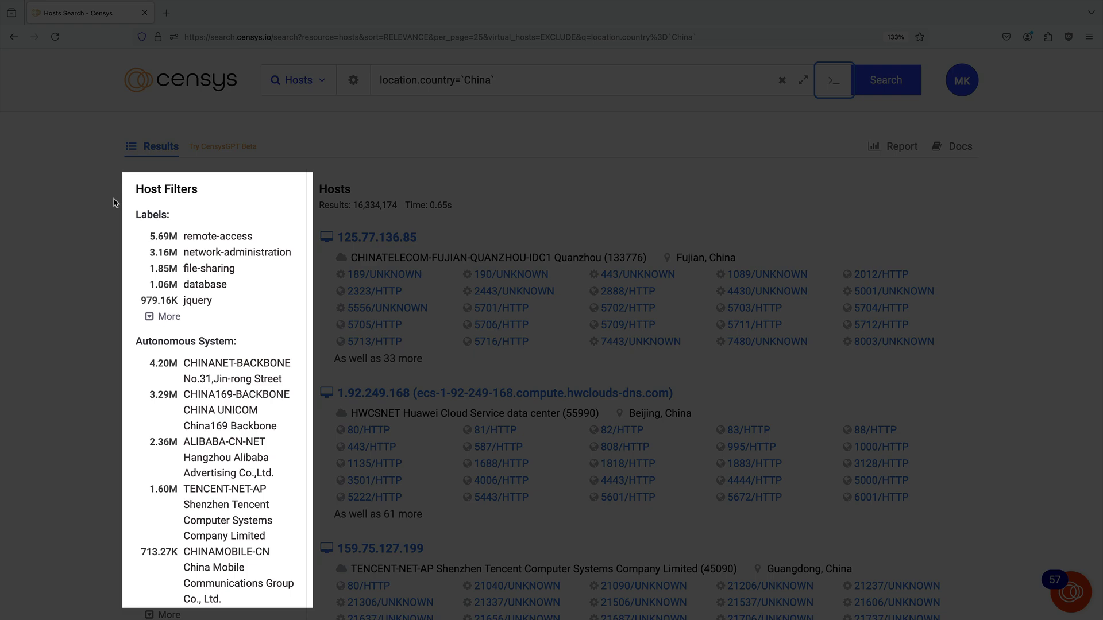
- Filter the China hosts to TELNET services with the login-page label
{"action": "scroll", "coordinate": [136, 496], "scroll_direction": "down", "scroll_amount": 5}
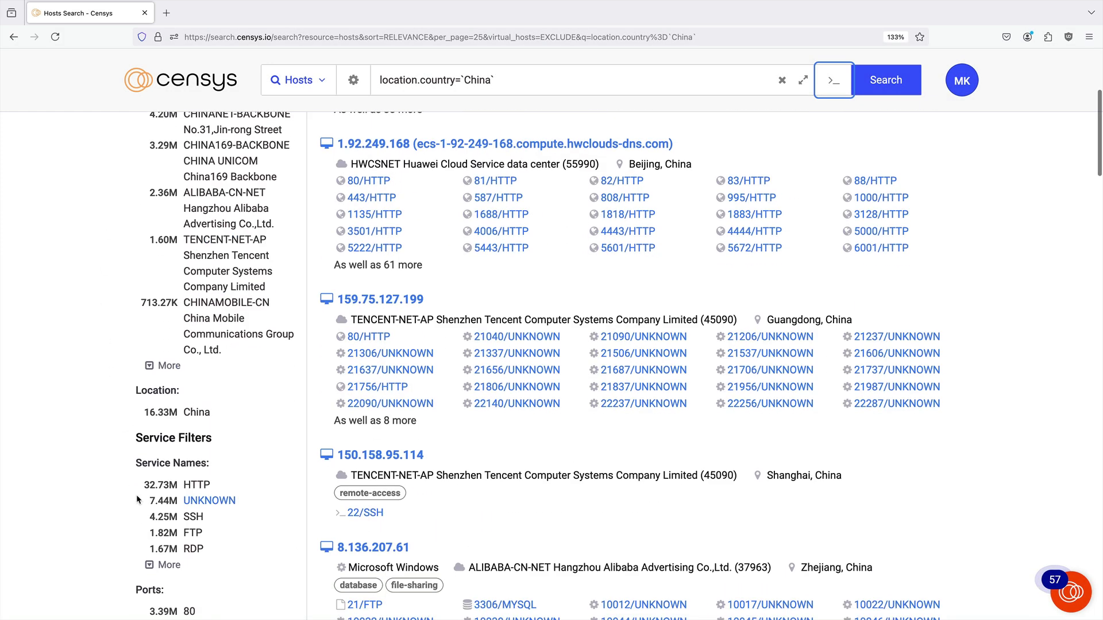
{"action": "left_click", "coordinate": [195, 506]}
{"action": "scroll", "coordinate": [264, 481], "scroll_direction": "down", "scroll_amount": 4}
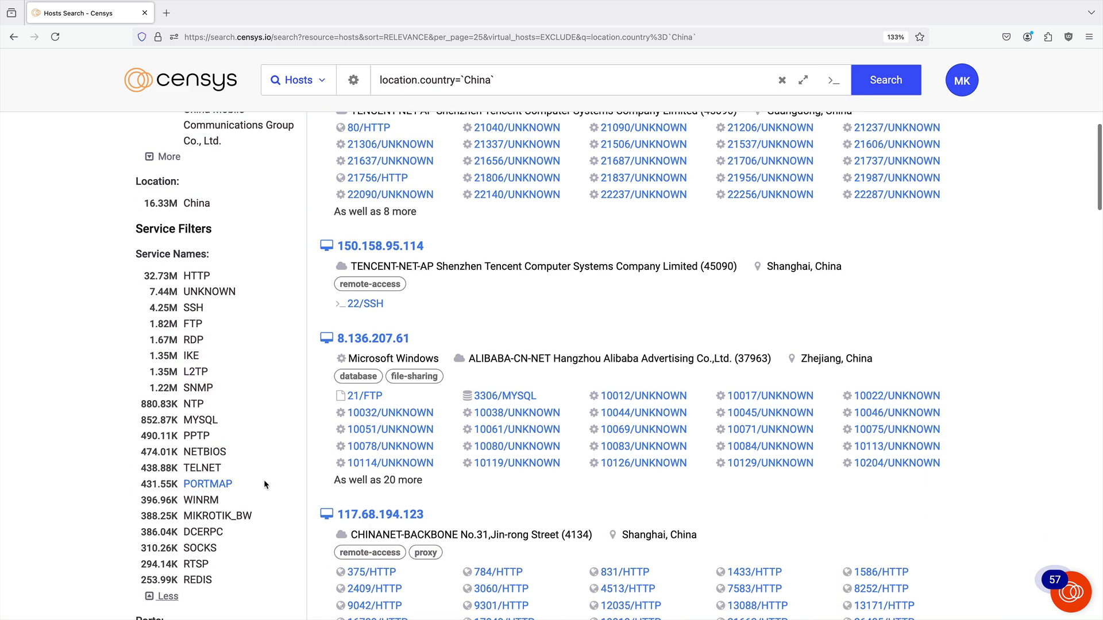
{"action": "left_click", "coordinate": [197, 467]}
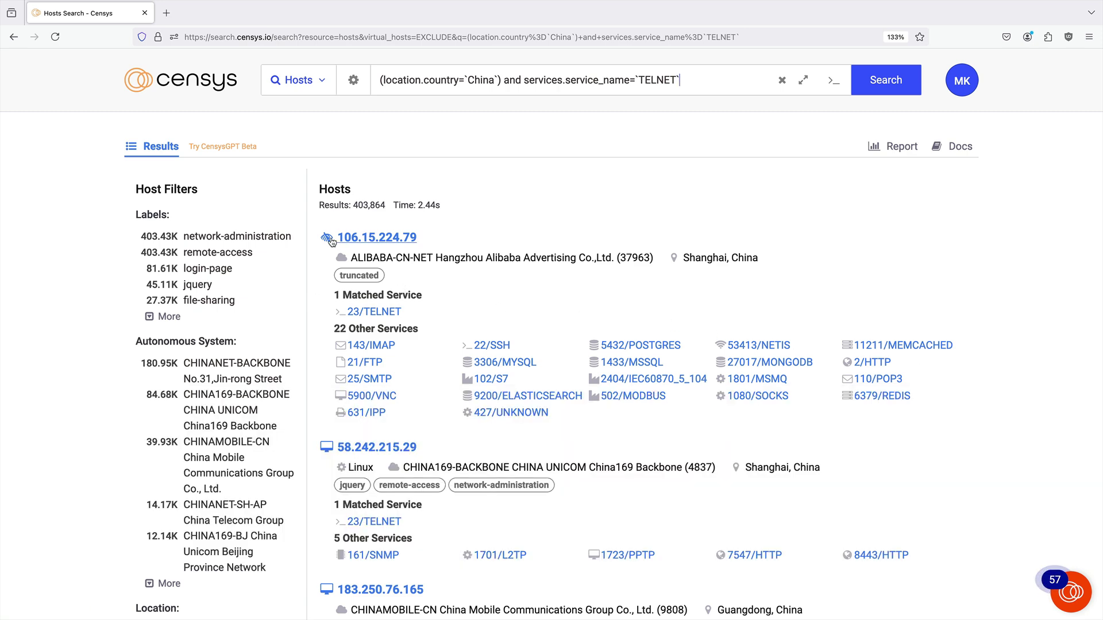
{"action": "left_click", "coordinate": [209, 267]}
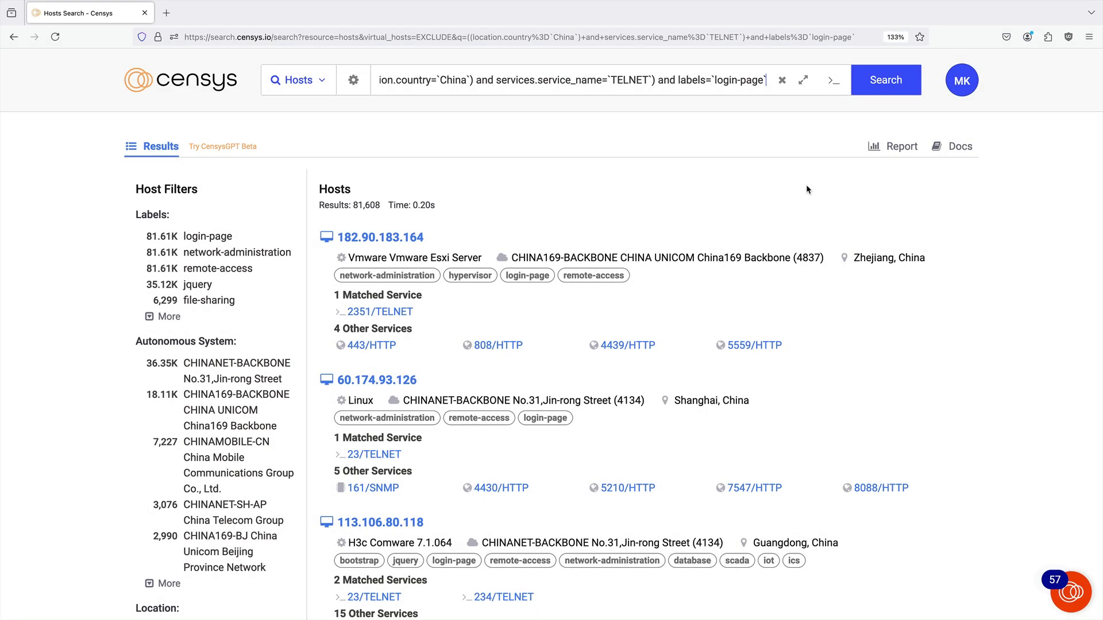
- Preview the refined 81,608-host query as cURL, then open its Report page
{"action": "left_click", "coordinate": [833, 85]}
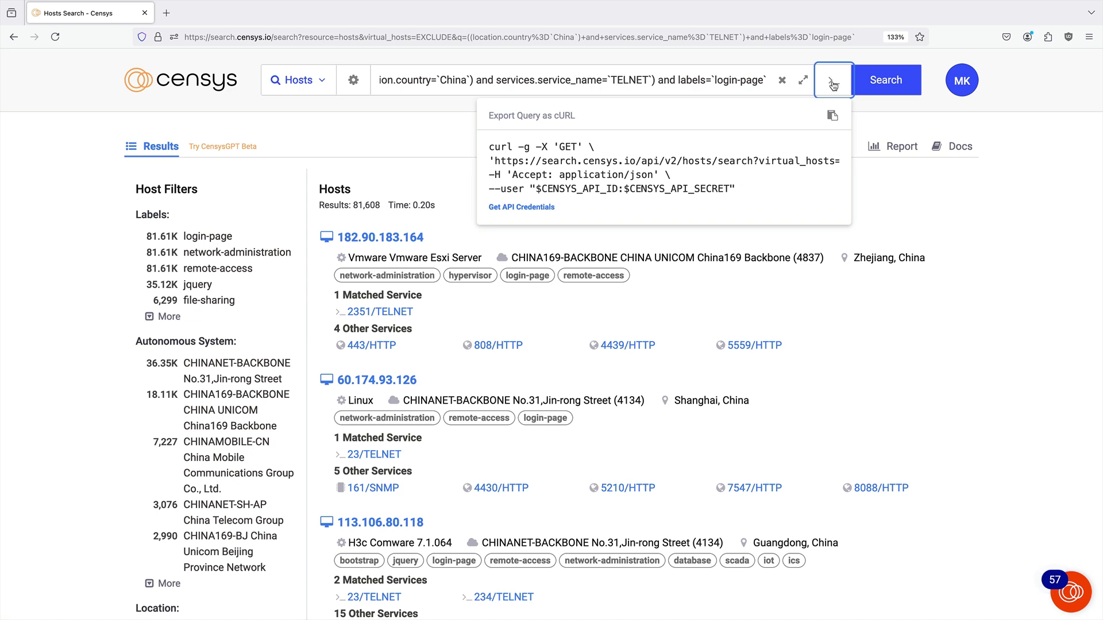
{"action": "left_click", "coordinate": [833, 85]}
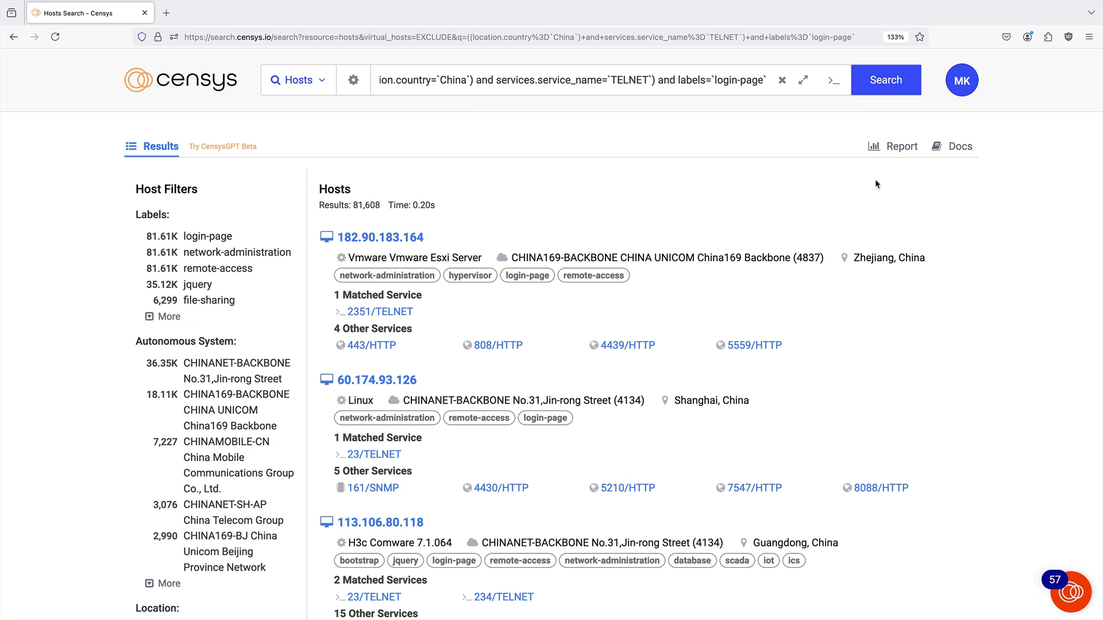
{"action": "left_click", "coordinate": [901, 148]}
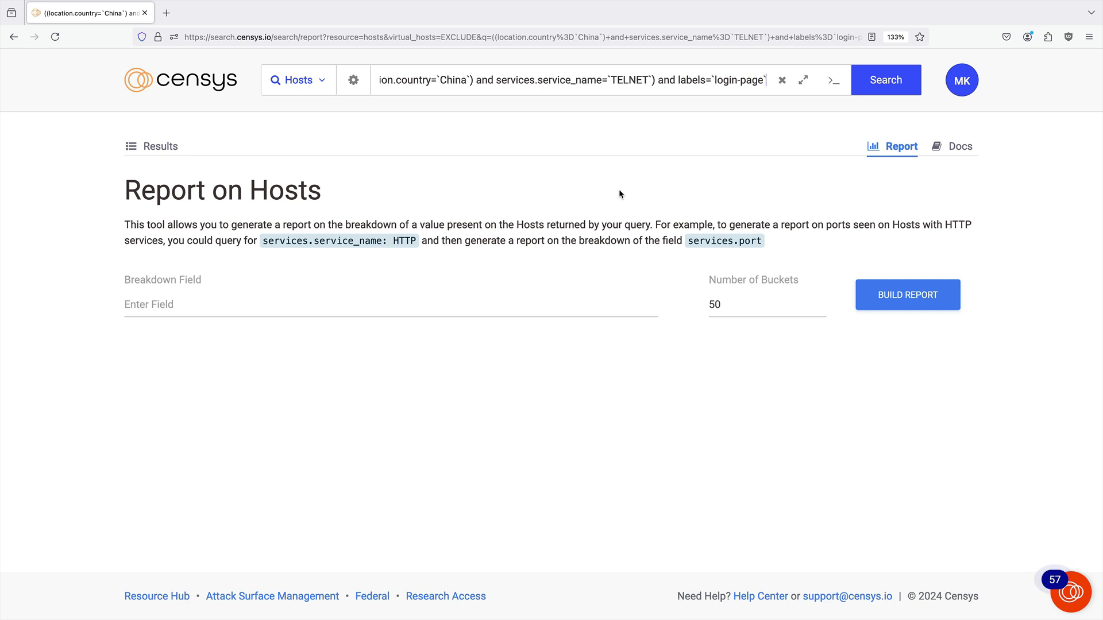
- Build a services.port breakdown report for the China TELNET login-page hosts
{"action": "left_click", "coordinate": [478, 305]}
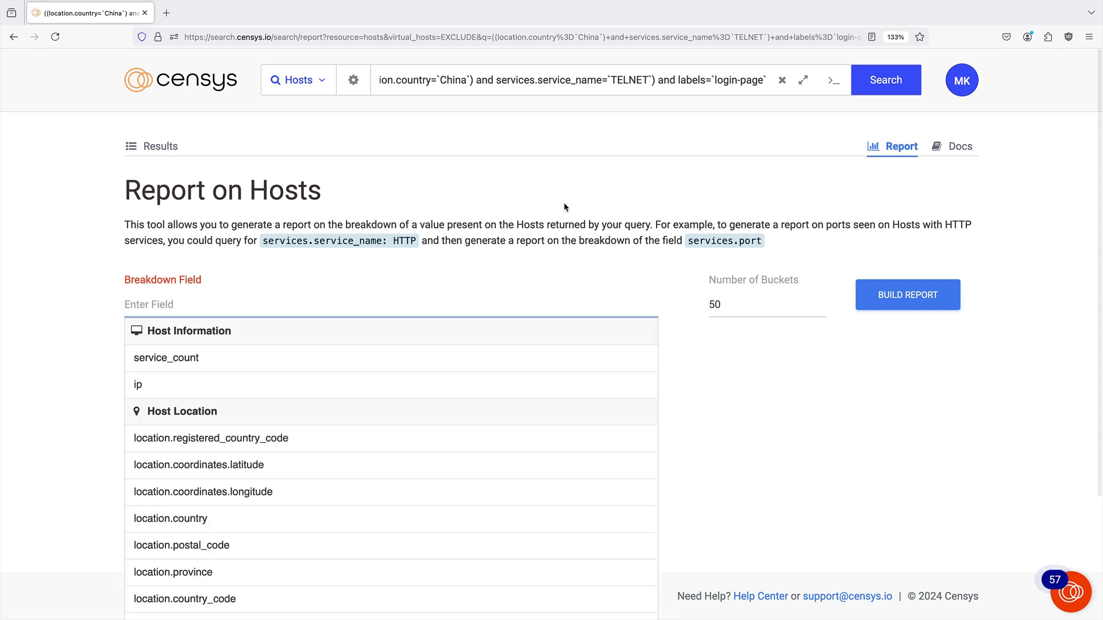
{"action": "type", "text": "port"}
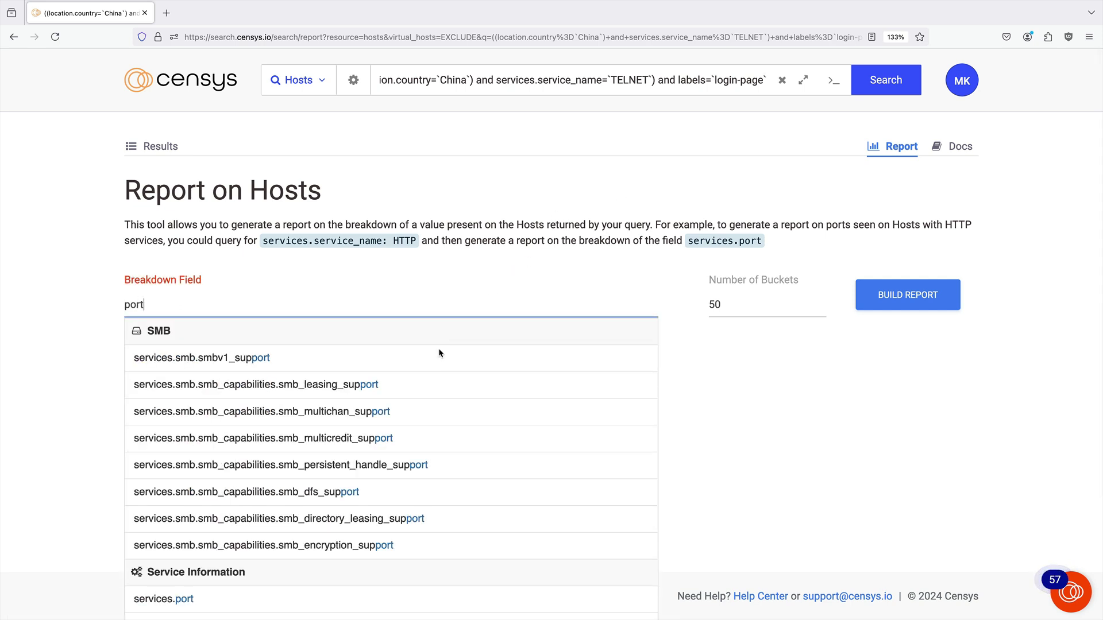
{"action": "left_click", "coordinate": [363, 598]}
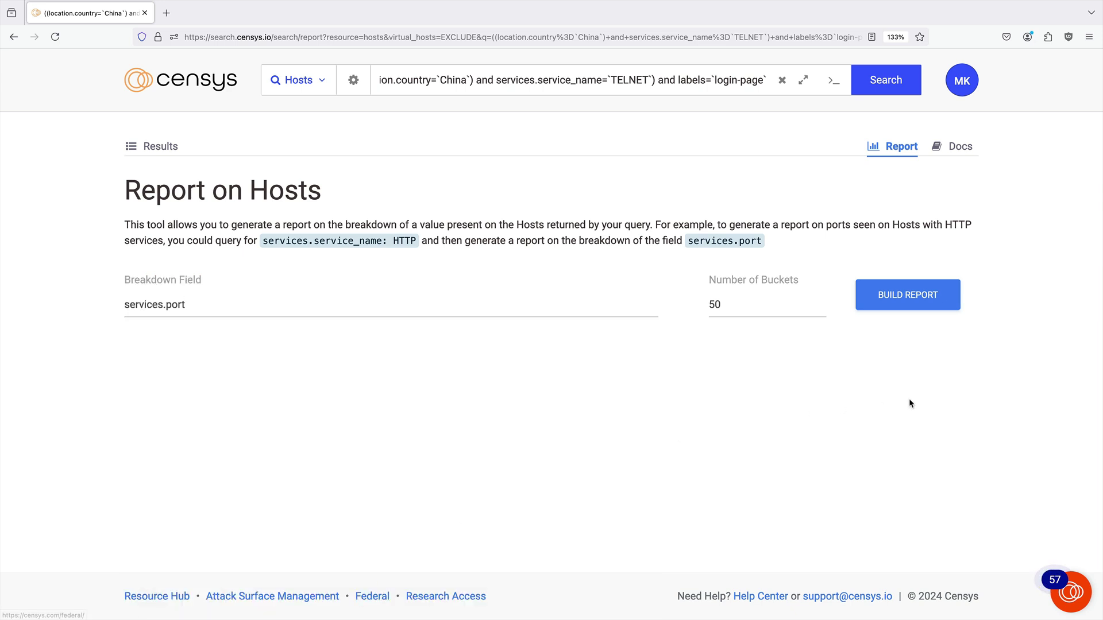
{"action": "left_click", "coordinate": [938, 302]}
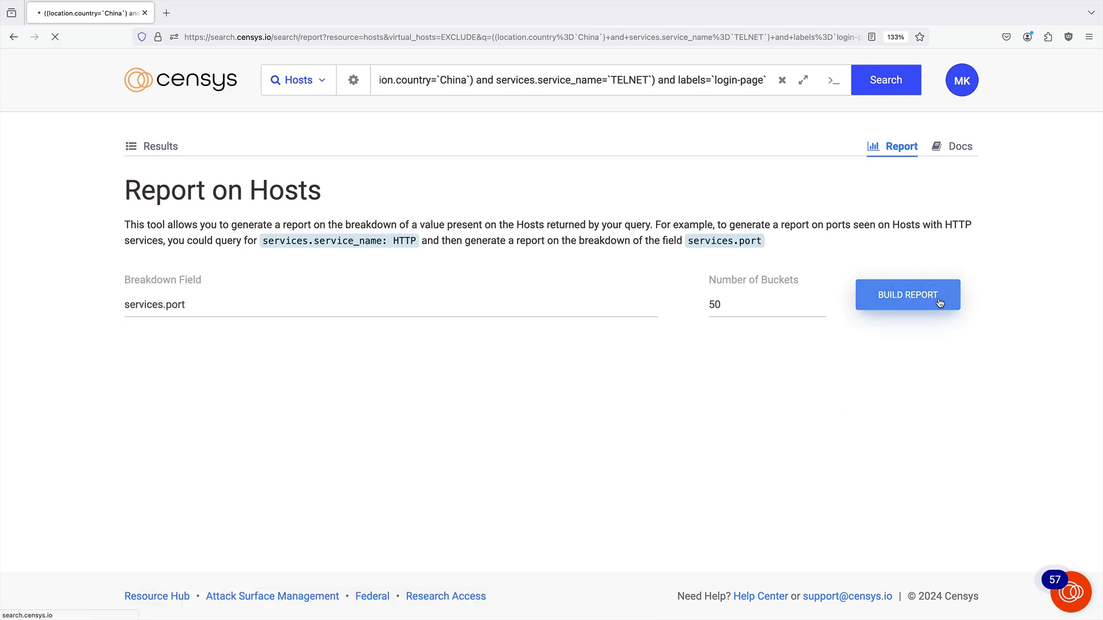
{"action": "scroll", "coordinate": [1050, 348], "scroll_direction": "down", "scroll_amount": 2}
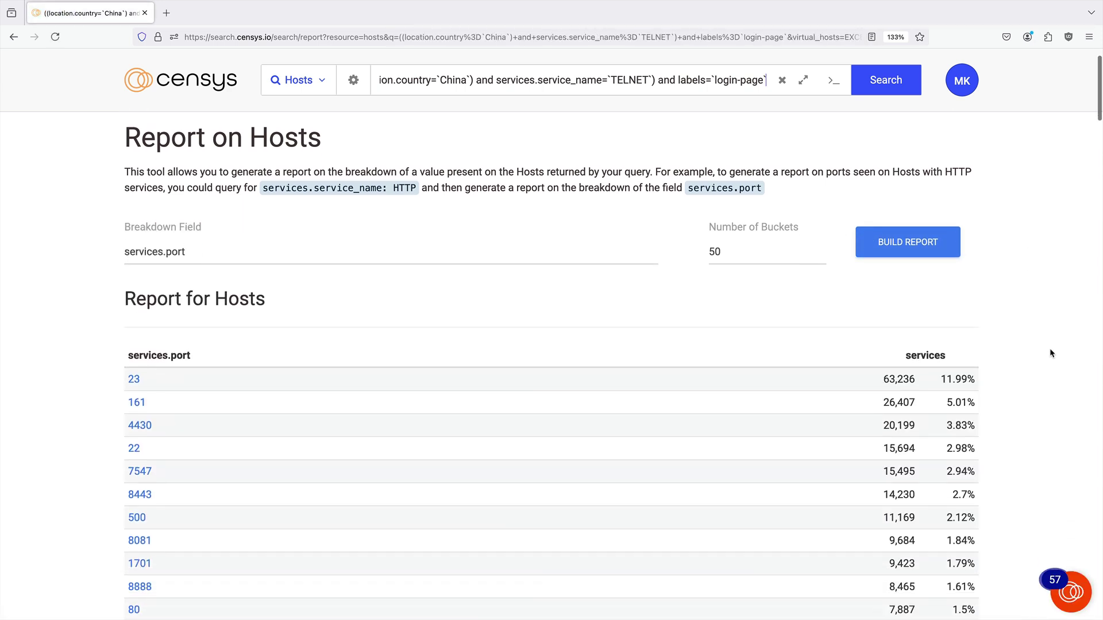
{"action": "scroll", "coordinate": [1050, 352], "scroll_direction": "down", "scroll_amount": 1}
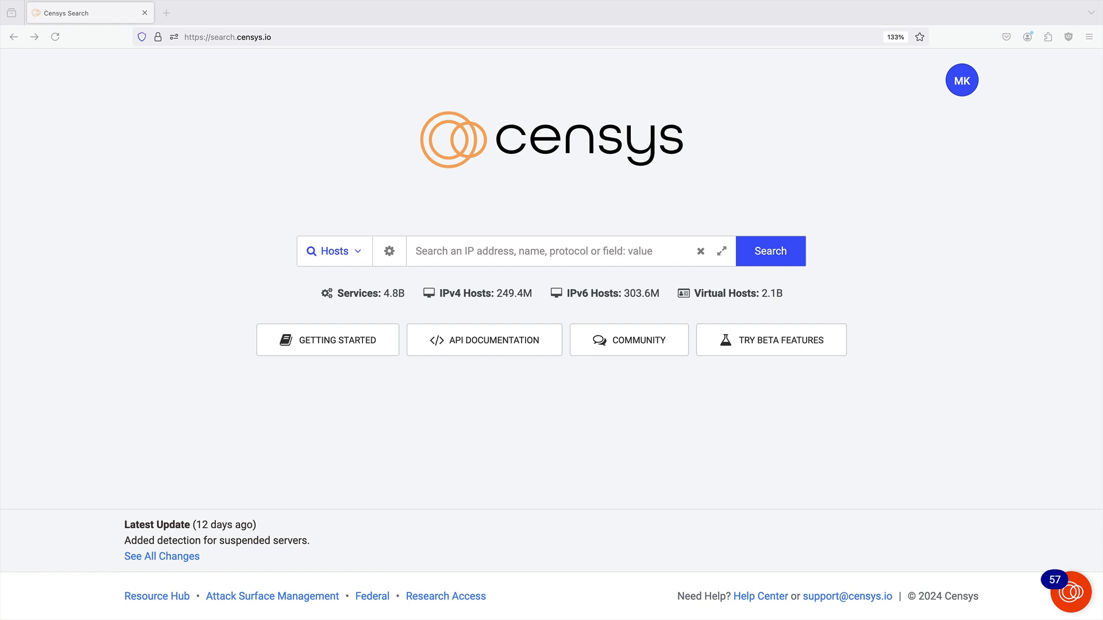
- Search services.cobalt_strike: * to find the 510 hosts and open its report page
{"action": "type", "text": "services.cobalt_strike:"}
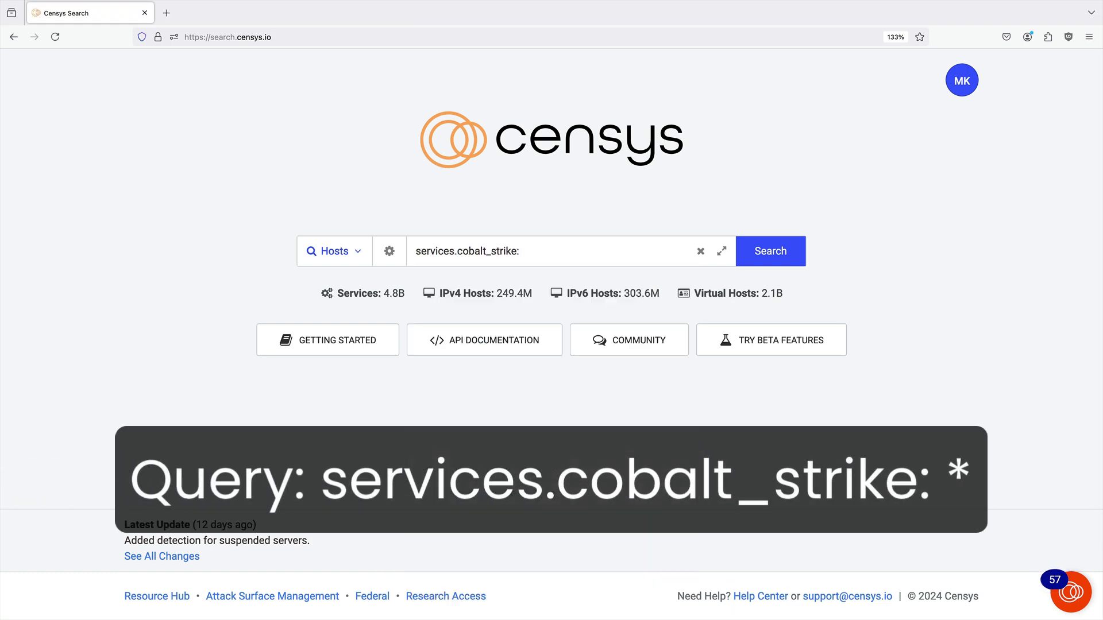
{"action": "type", "text": " *"}
{"action": "key", "text": "Return"}
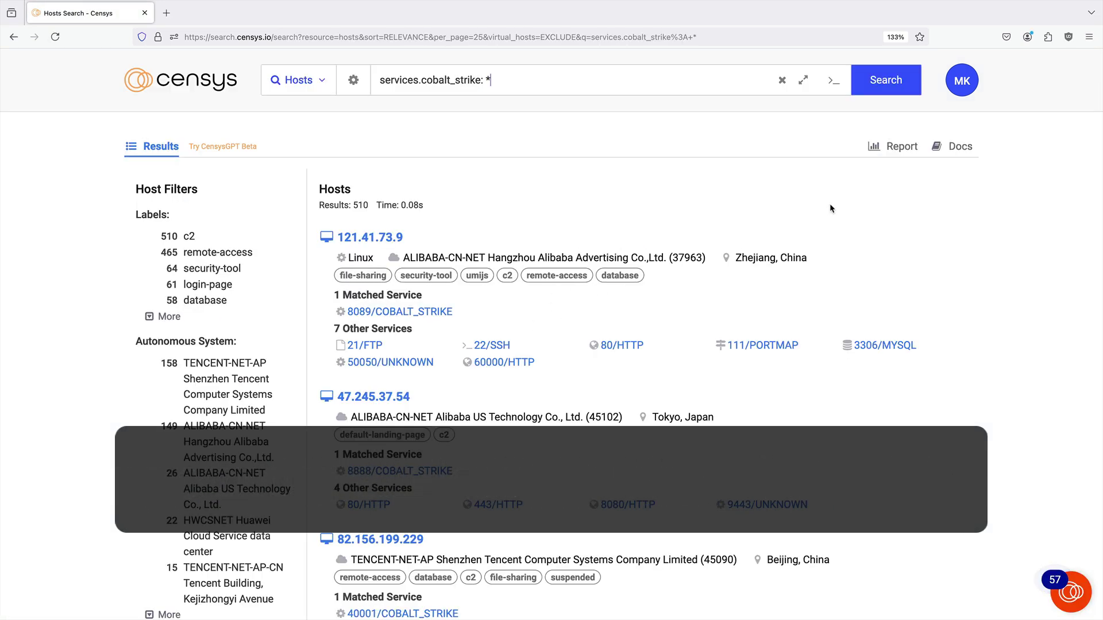
{"action": "left_click", "coordinate": [897, 147]}
- Build an autonomous_system.name breakdown report for the Cobalt Strike hosts
{"action": "left_click", "coordinate": [572, 303]}
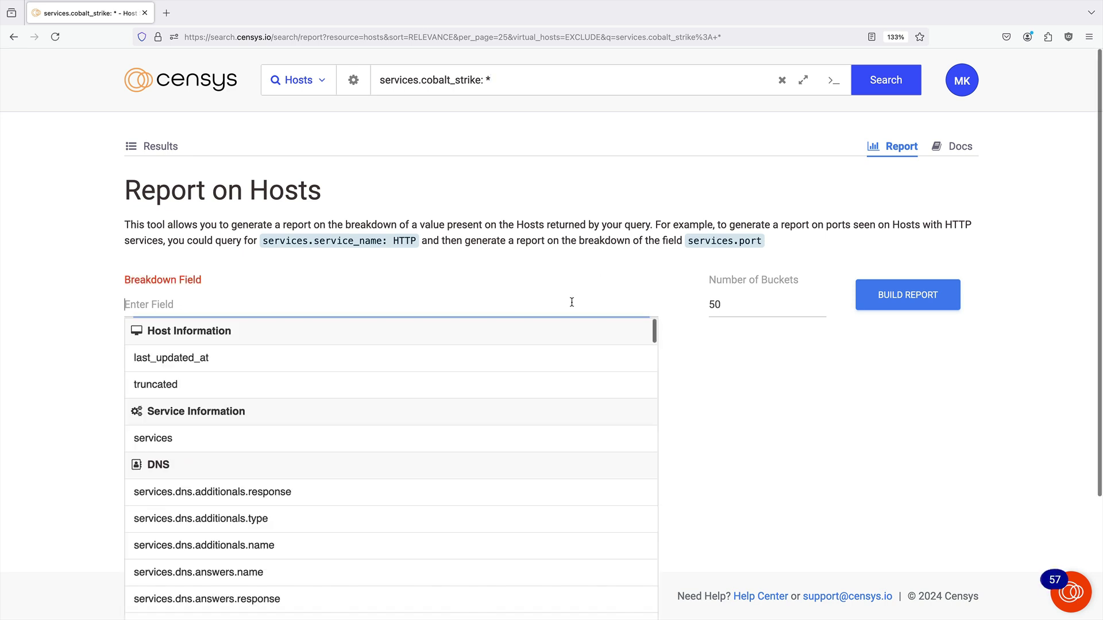
{"action": "type", "text": "autonomou"}
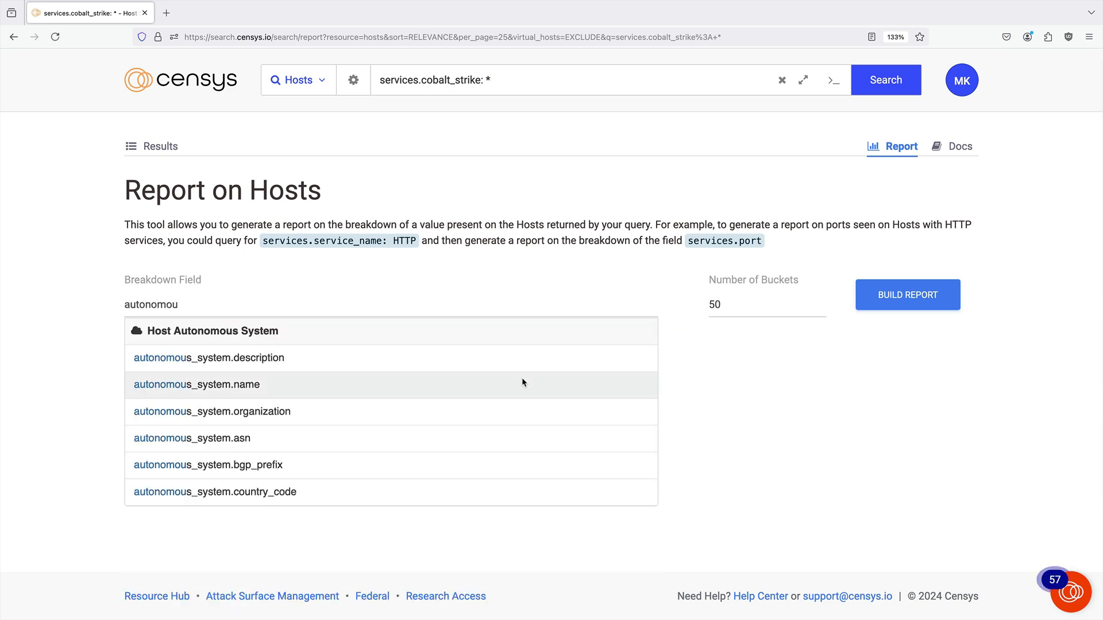
{"action": "left_click", "coordinate": [521, 382]}
{"action": "left_click", "coordinate": [868, 304]}
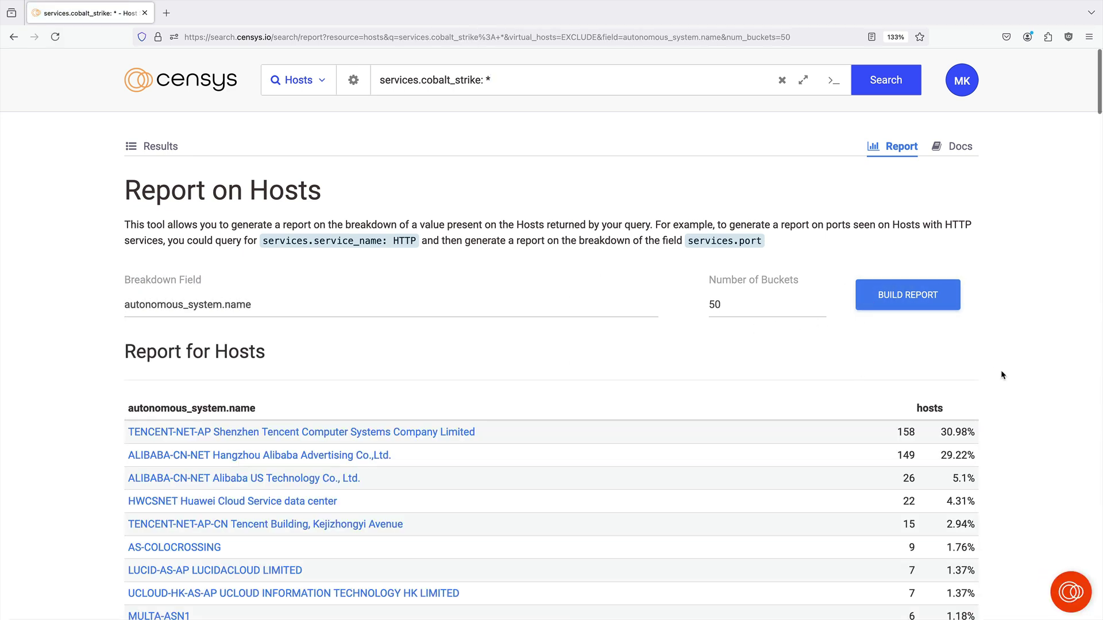
{"action": "scroll", "coordinate": [1079, 505], "scroll_direction": "down", "scroll_amount": 12}
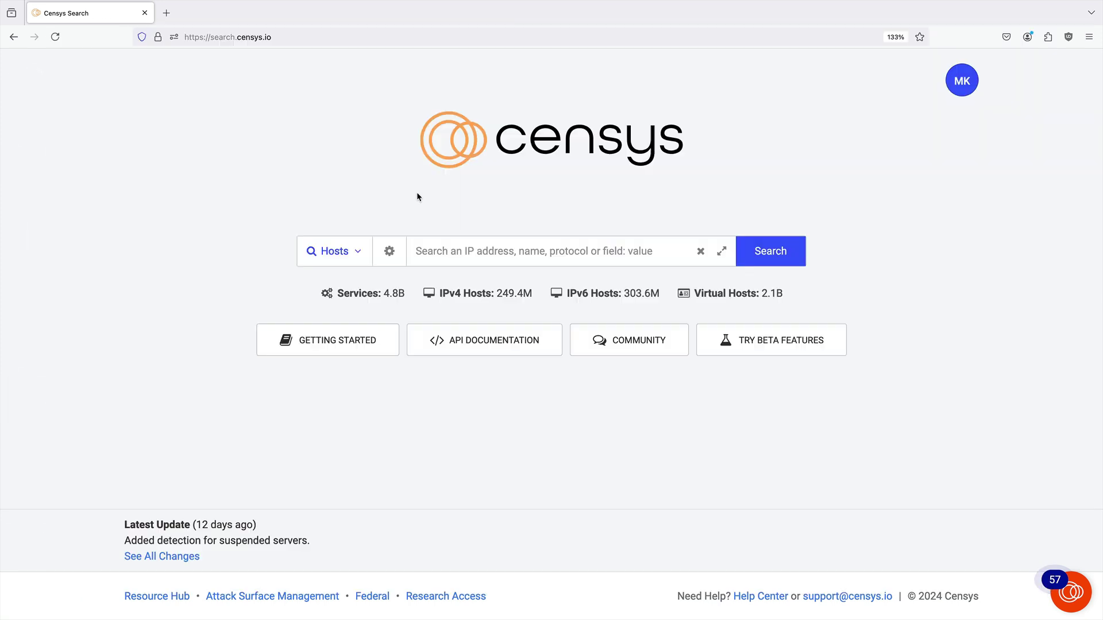
- Search location.country=`Russia` and services.service_name: RDP, then open 91.219.151.80's RDP details
{"action": "left_click", "coordinate": [522, 251]}
{"action": "type", "text": "country"}
{"action": "left_click", "coordinate": [522, 270]}
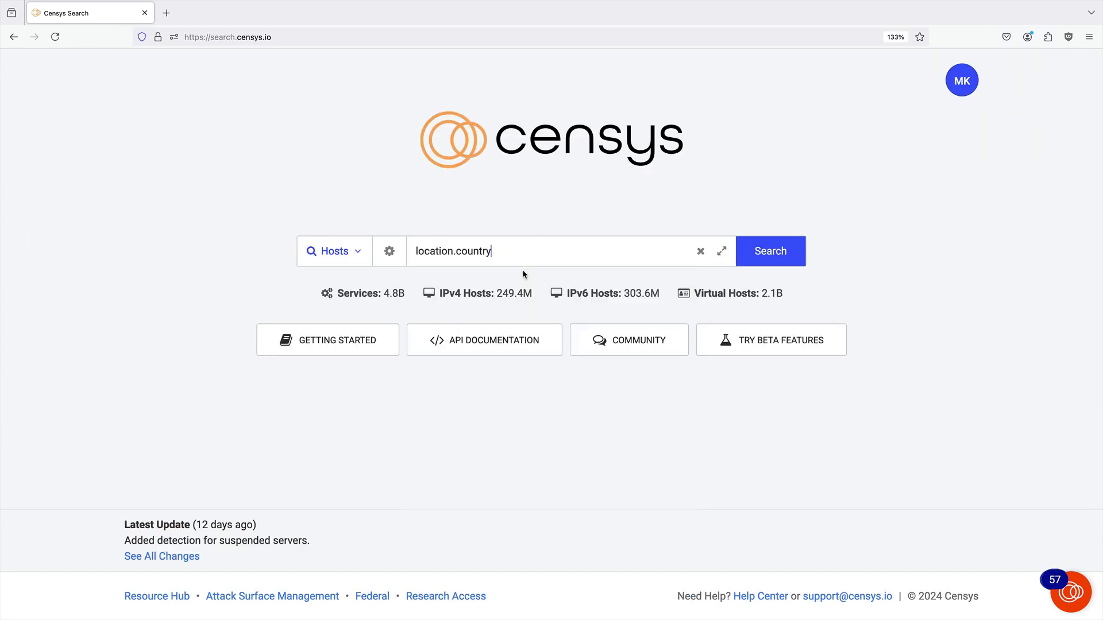
{"action": "type", "text": "=`Russia` and services.service_name"}
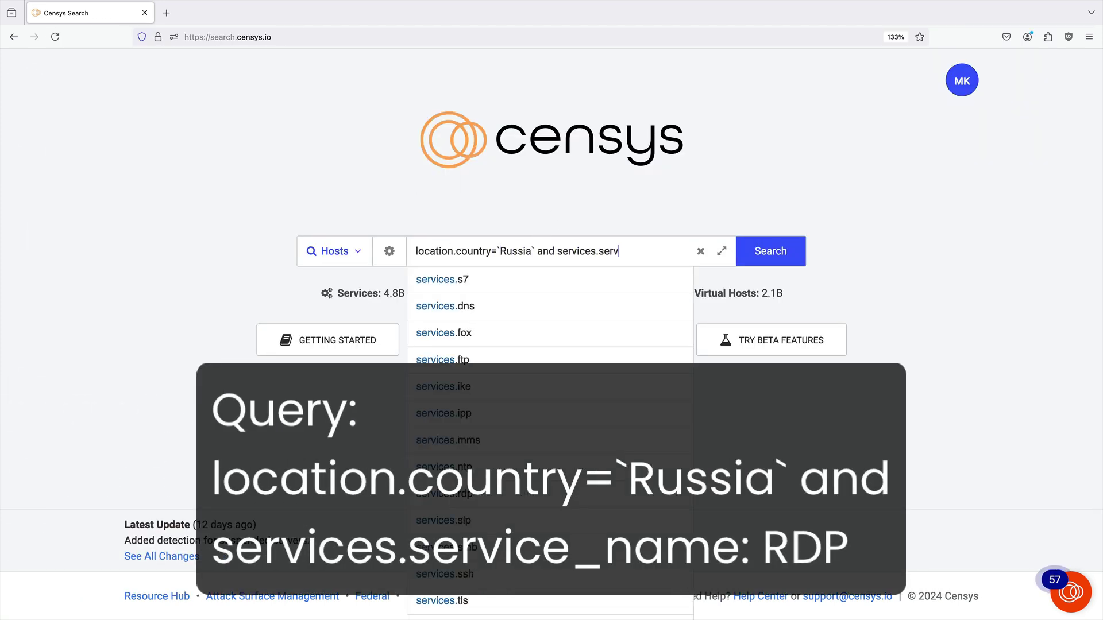
{"action": "type", "text": ": RDP"}
{"action": "key", "text": "Return"}
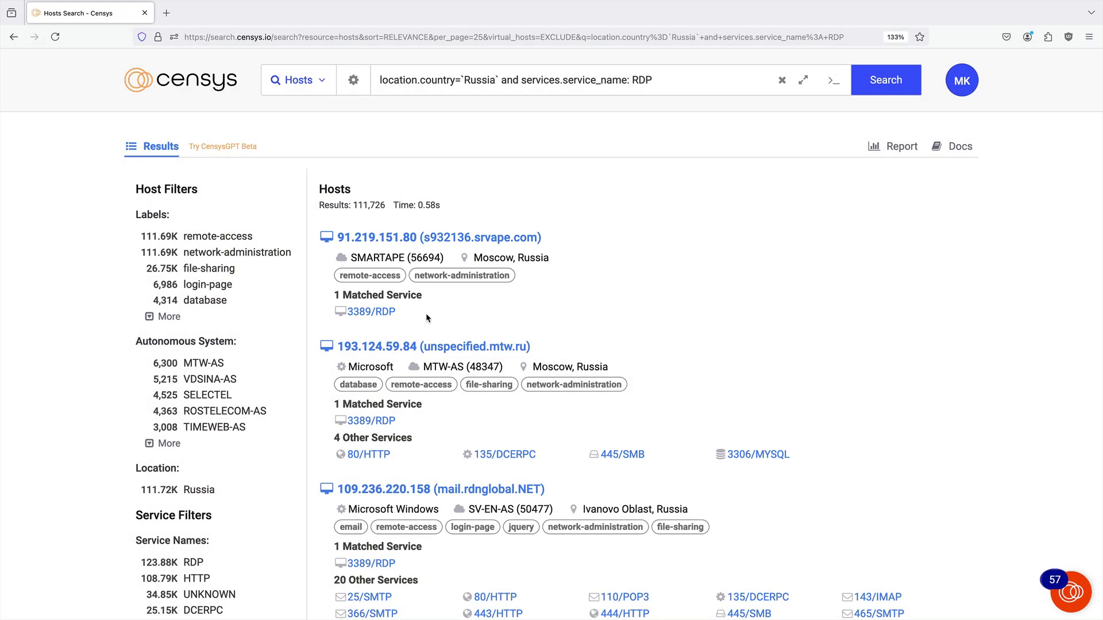
{"action": "left_click", "coordinate": [379, 313]}
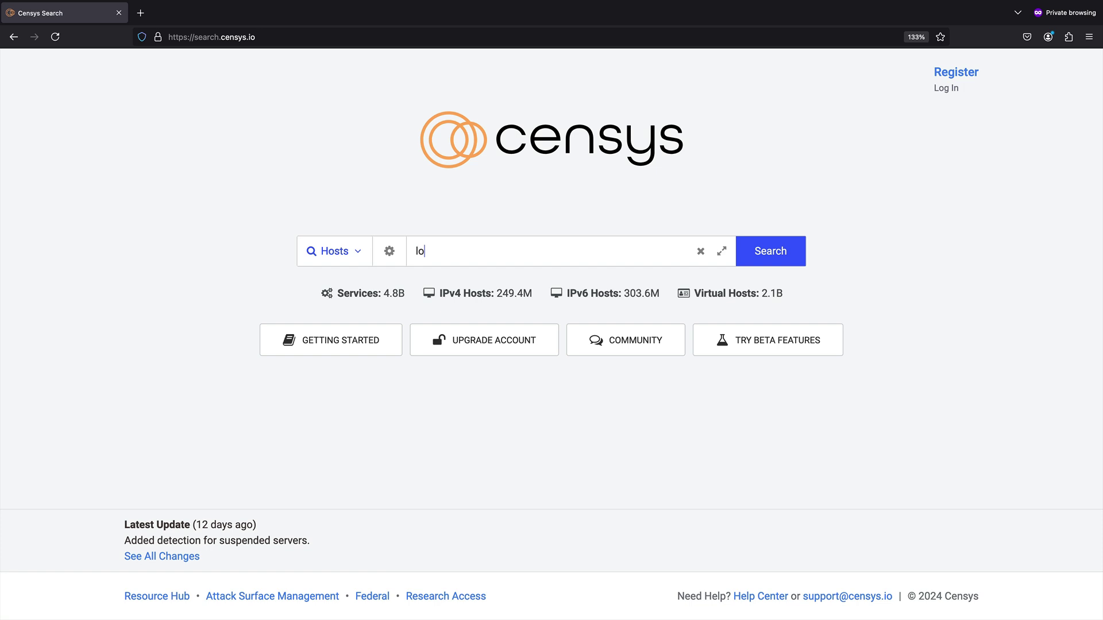
- Enter the query location.country=`Russia` and services.service_name: RDP in the signed-out search box
{"action": "type", "text": "cation.country="}
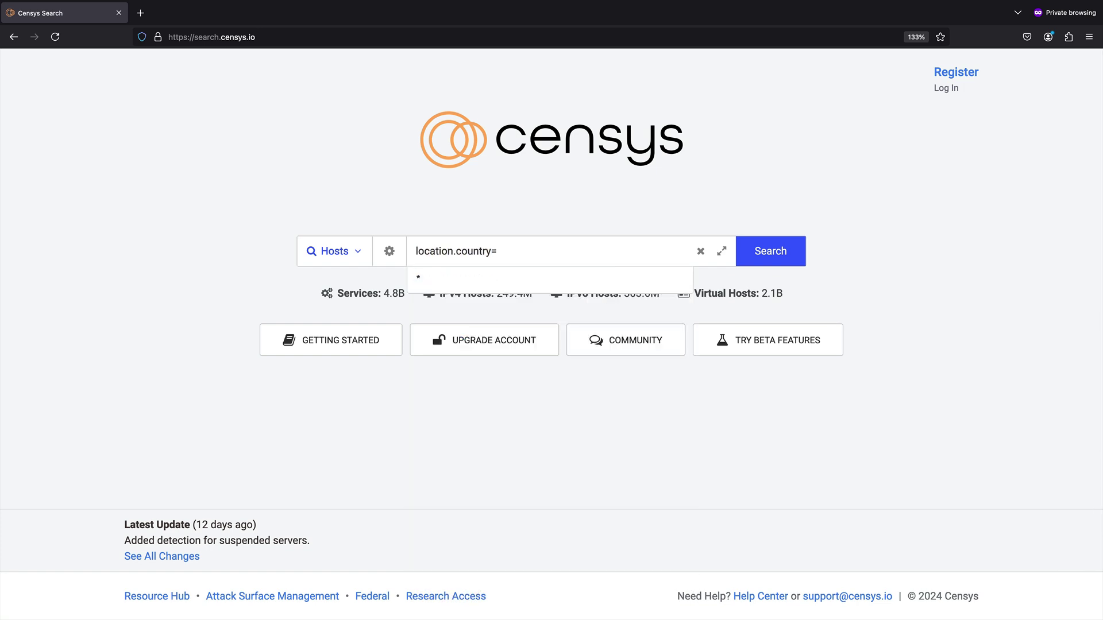
{"action": "type", "text": "`Russia` and services.servi"}
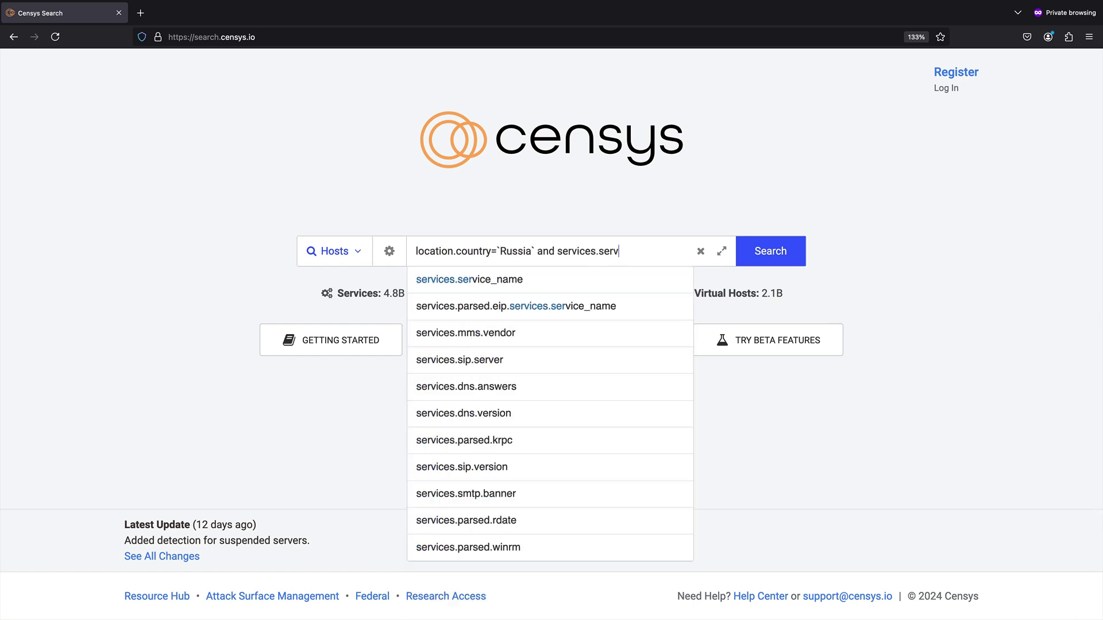
{"action": "left_click", "coordinate": [619, 280]}
{"action": "type", "text": ": RDP"}
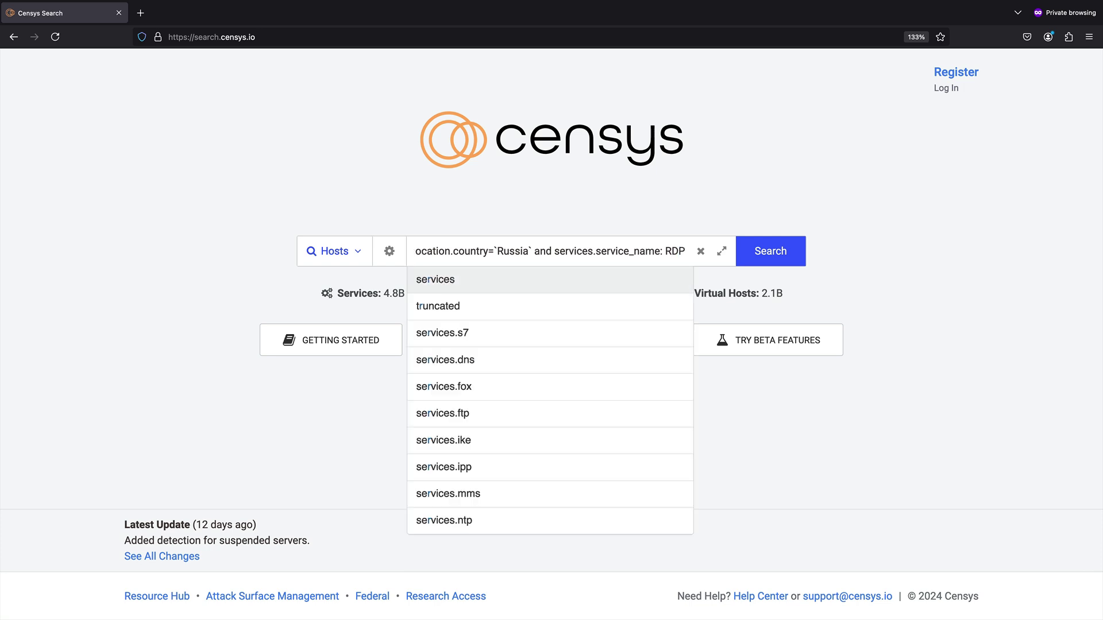